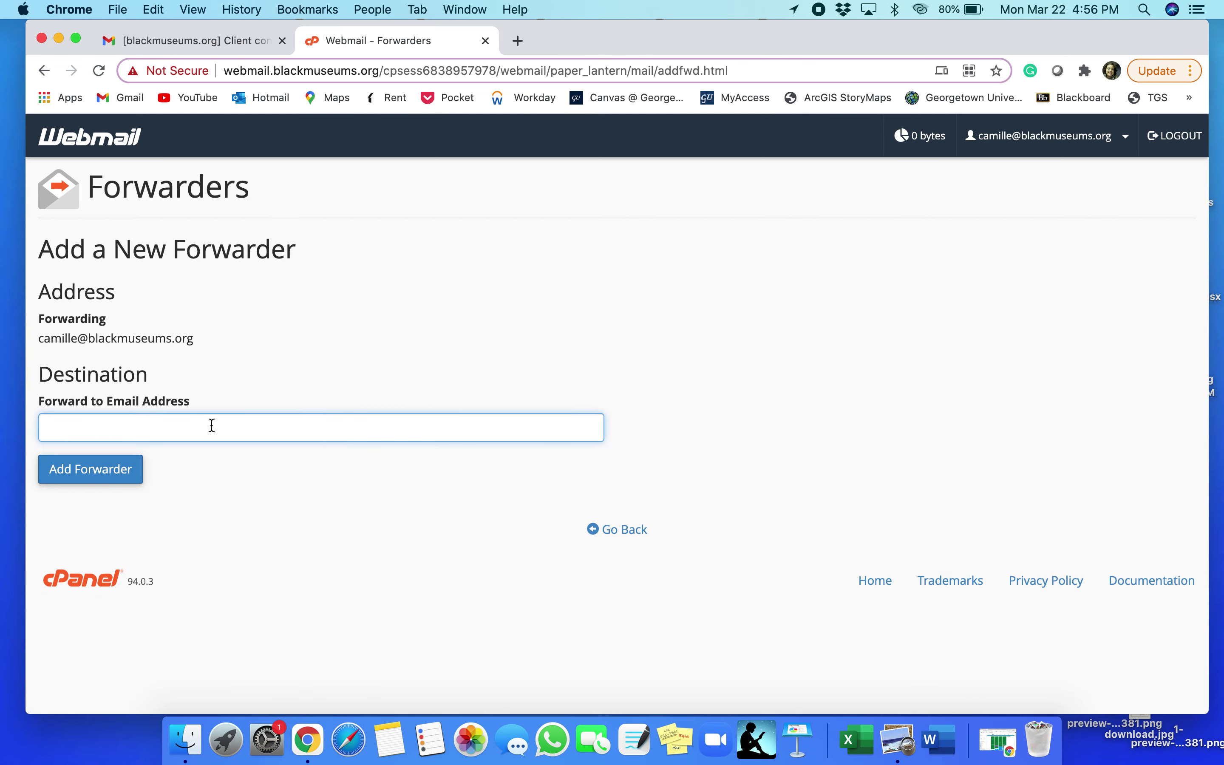
Add a cPanel forwarder that sends the domain mailbox's mail to the Gmail address
type("a")
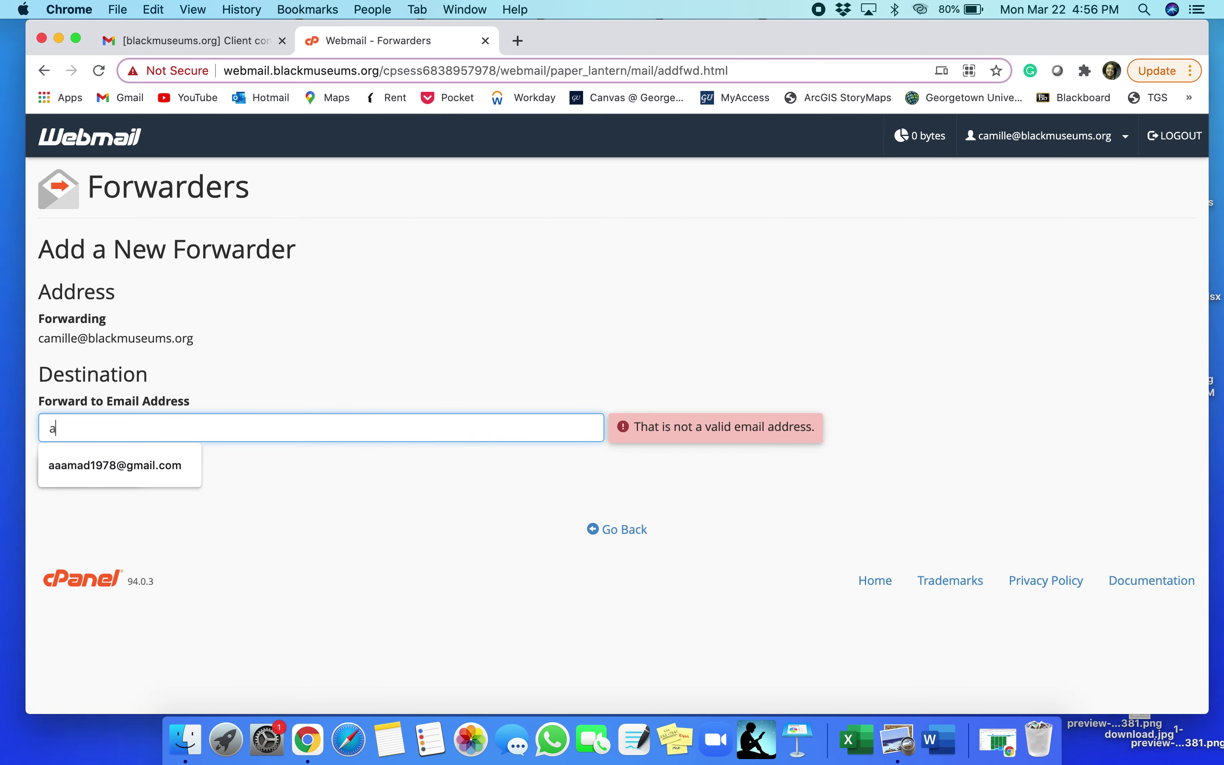
left_click(149, 484)
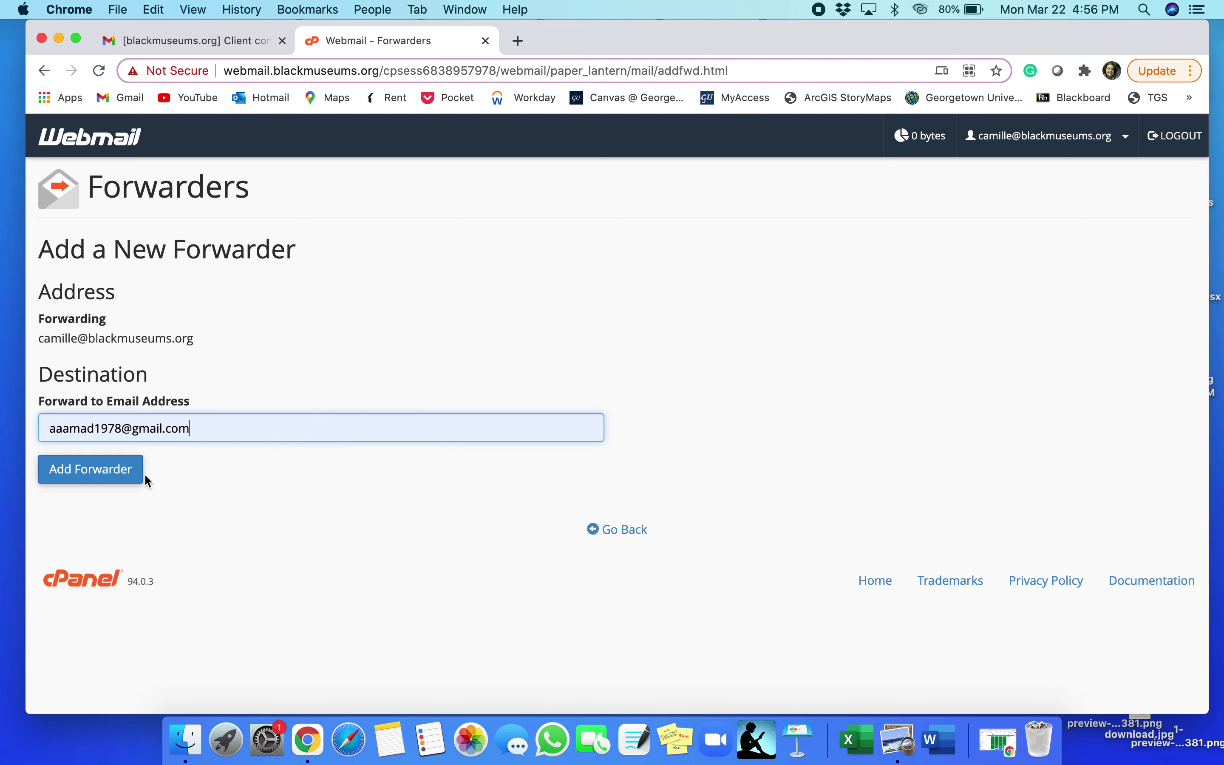
left_click(107, 476)
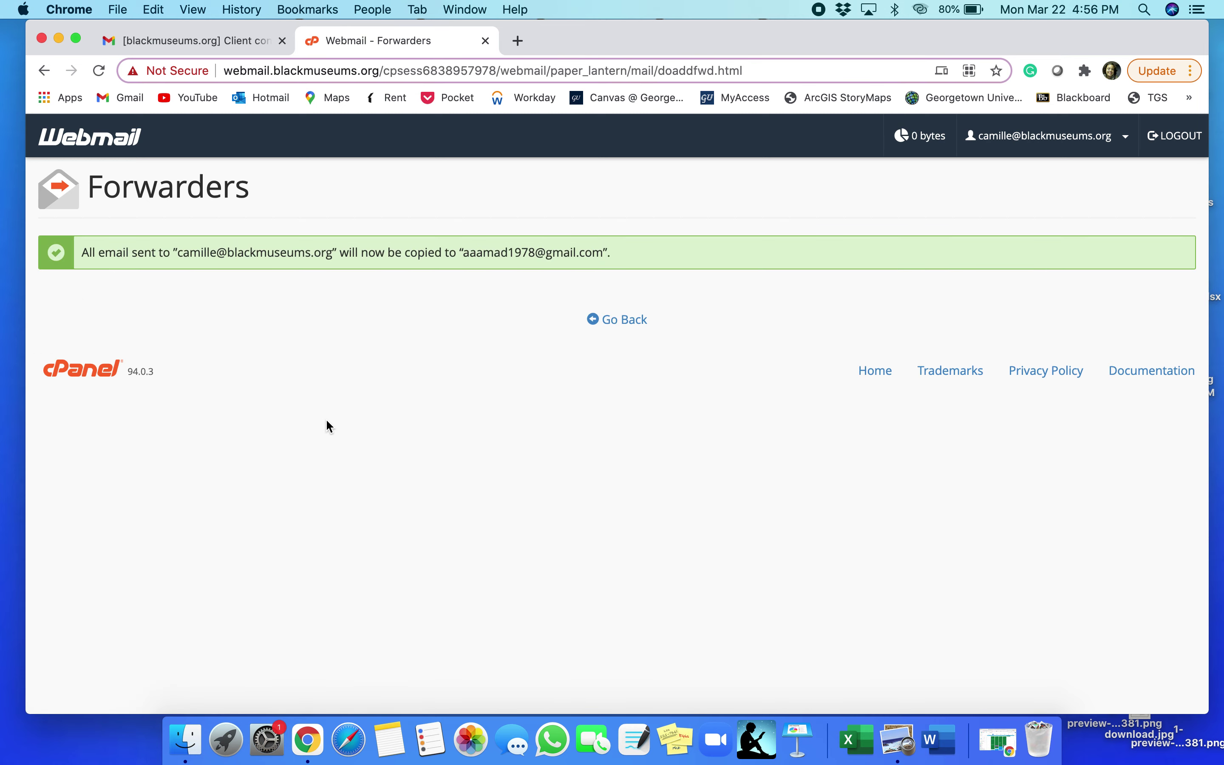
left_click(190, 42)
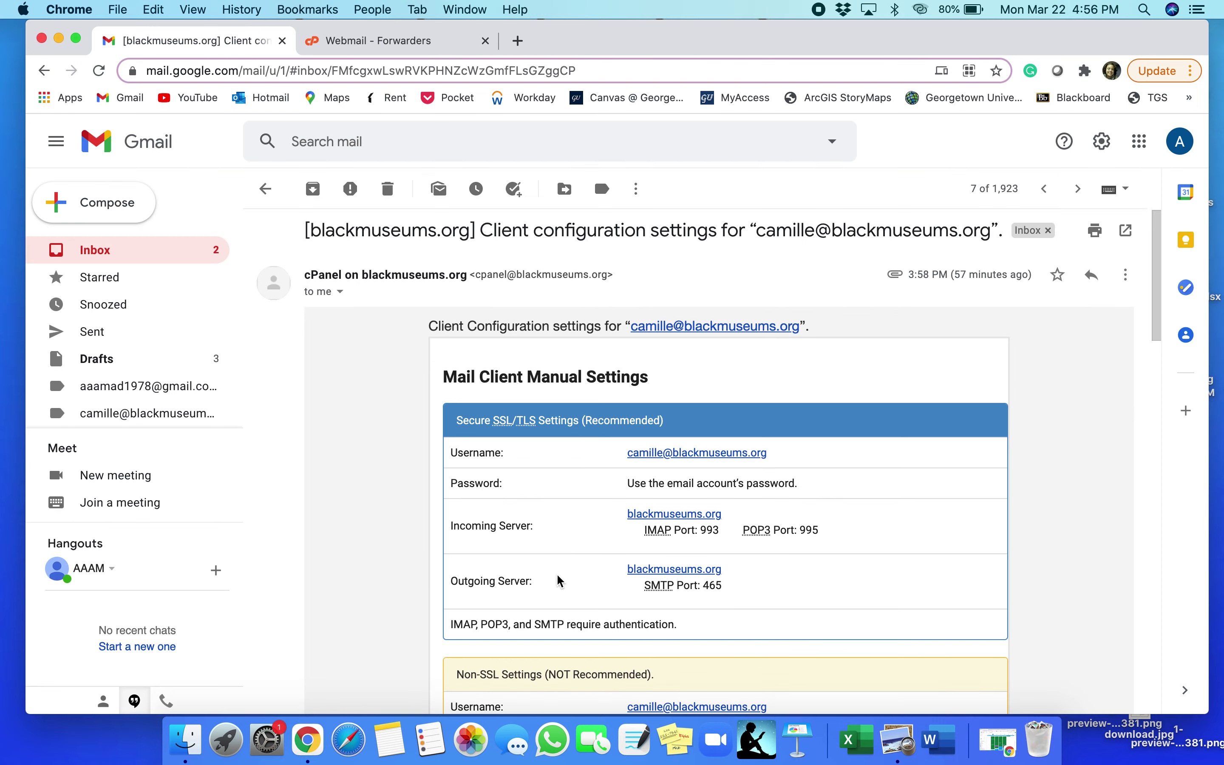
Open Gmail's full settings on the Accounts and Import tab
scroll(560, 580, "down", 3)
scroll(559, 579, "down", 5)
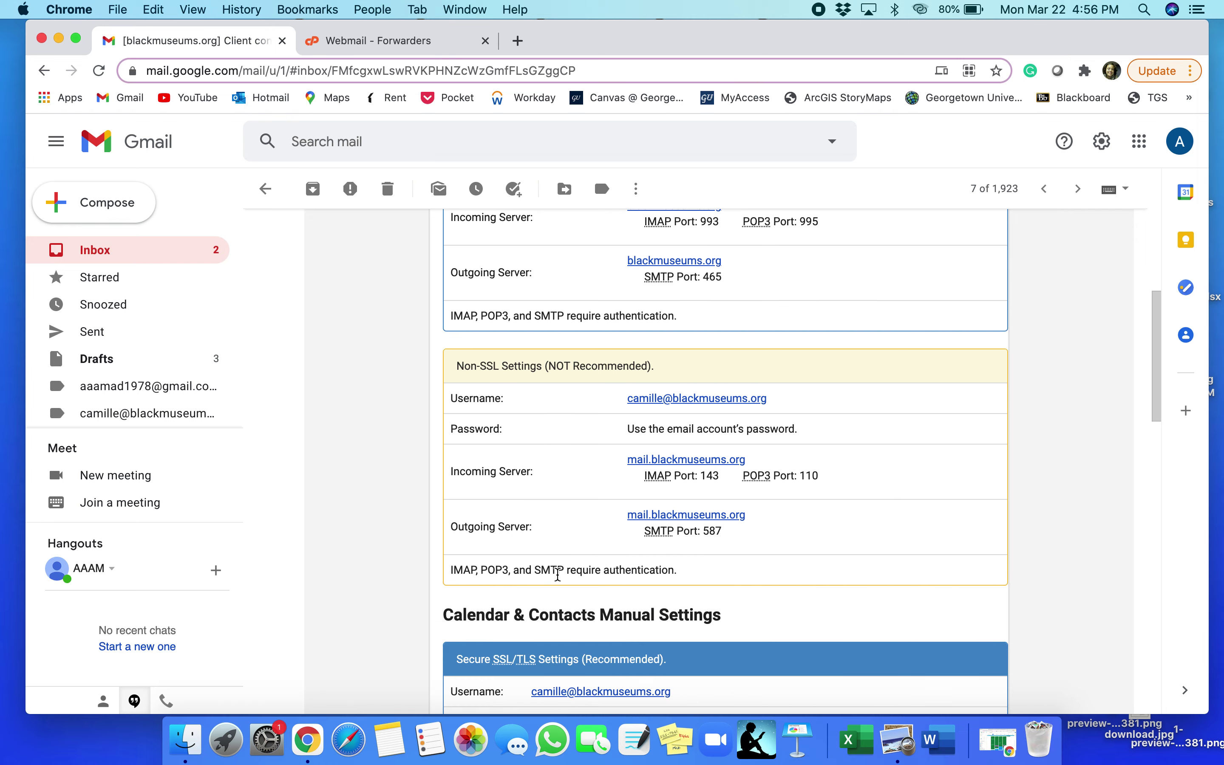
scroll(560, 579, "up", 5)
scroll(560, 579, "up", 2)
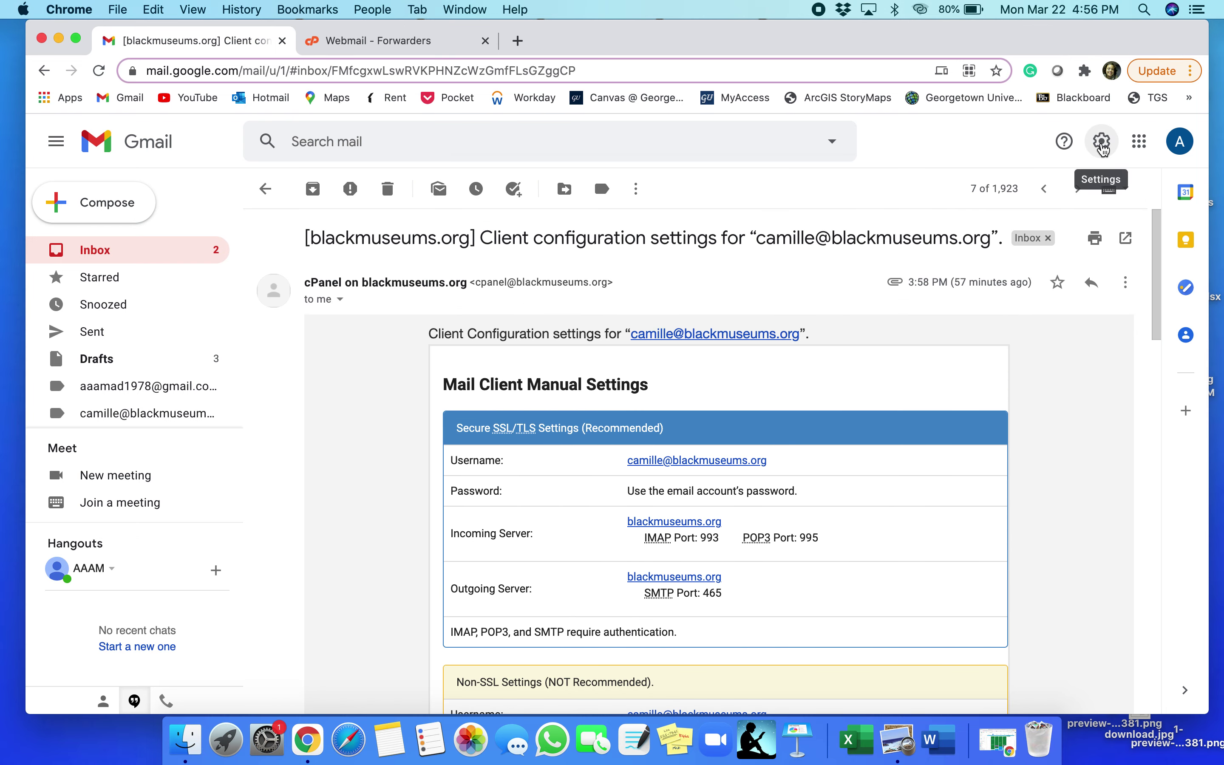
left_click(1103, 143)
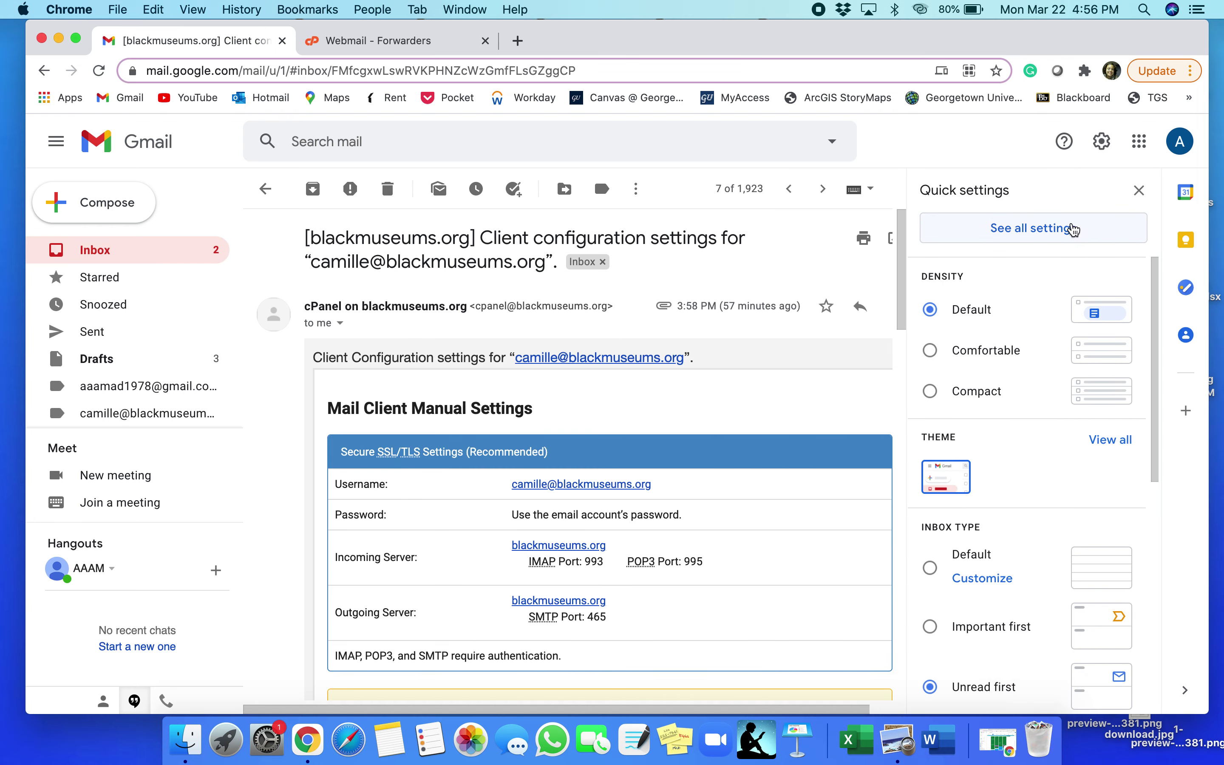
left_click(1072, 231)
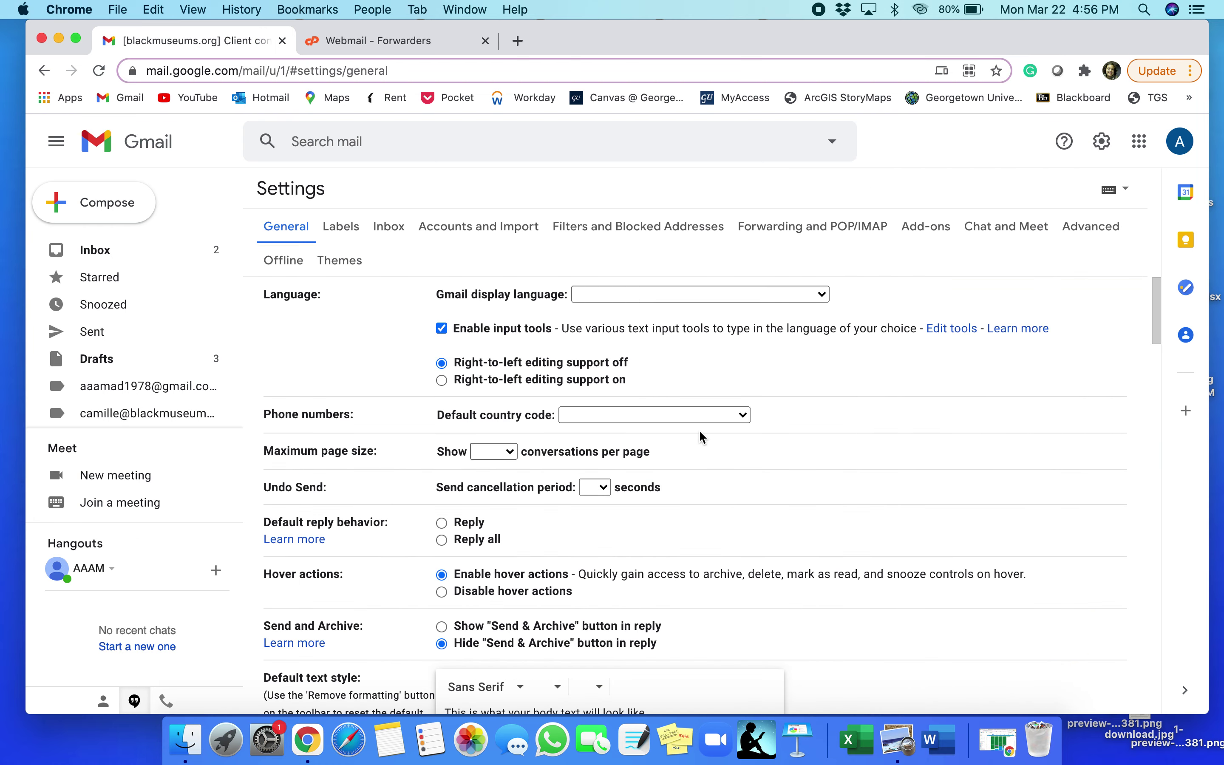
left_click(441, 231)
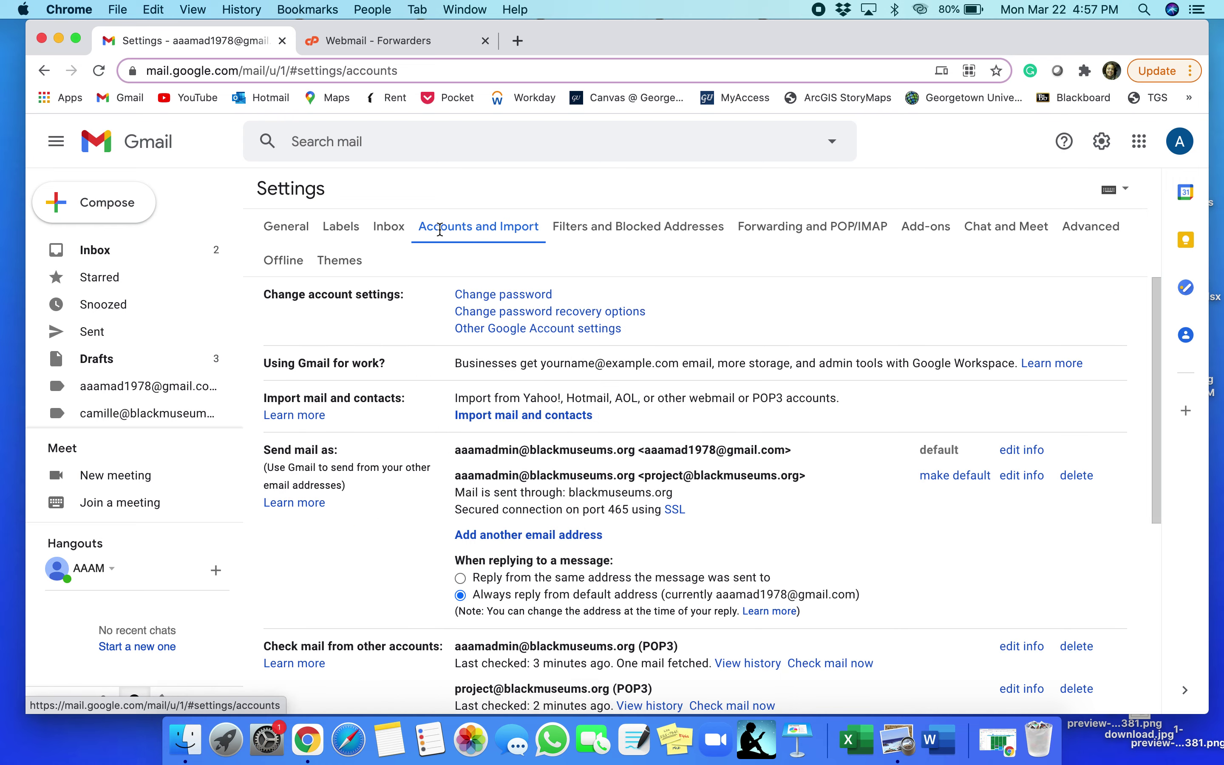
Start adding another mail account to check mail from
scroll(409, 529, "down", 5)
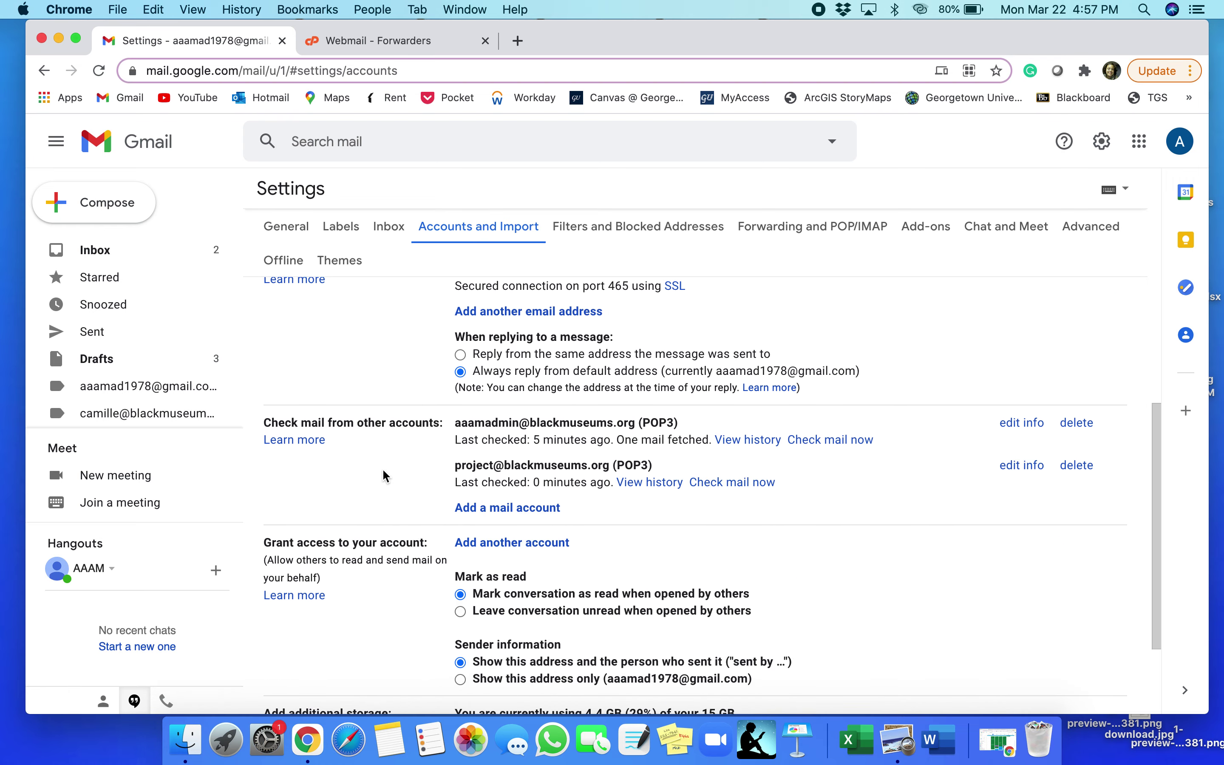
scroll(383, 470, "up", 2)
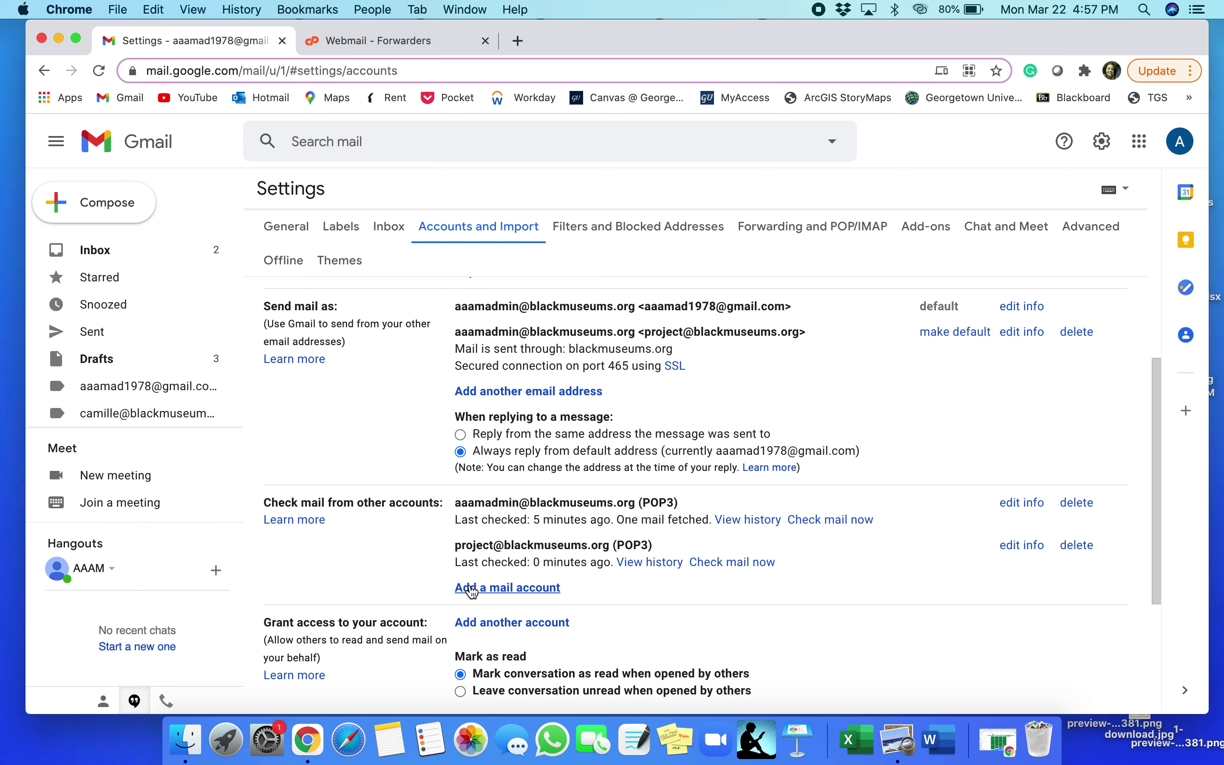
left_click(472, 588)
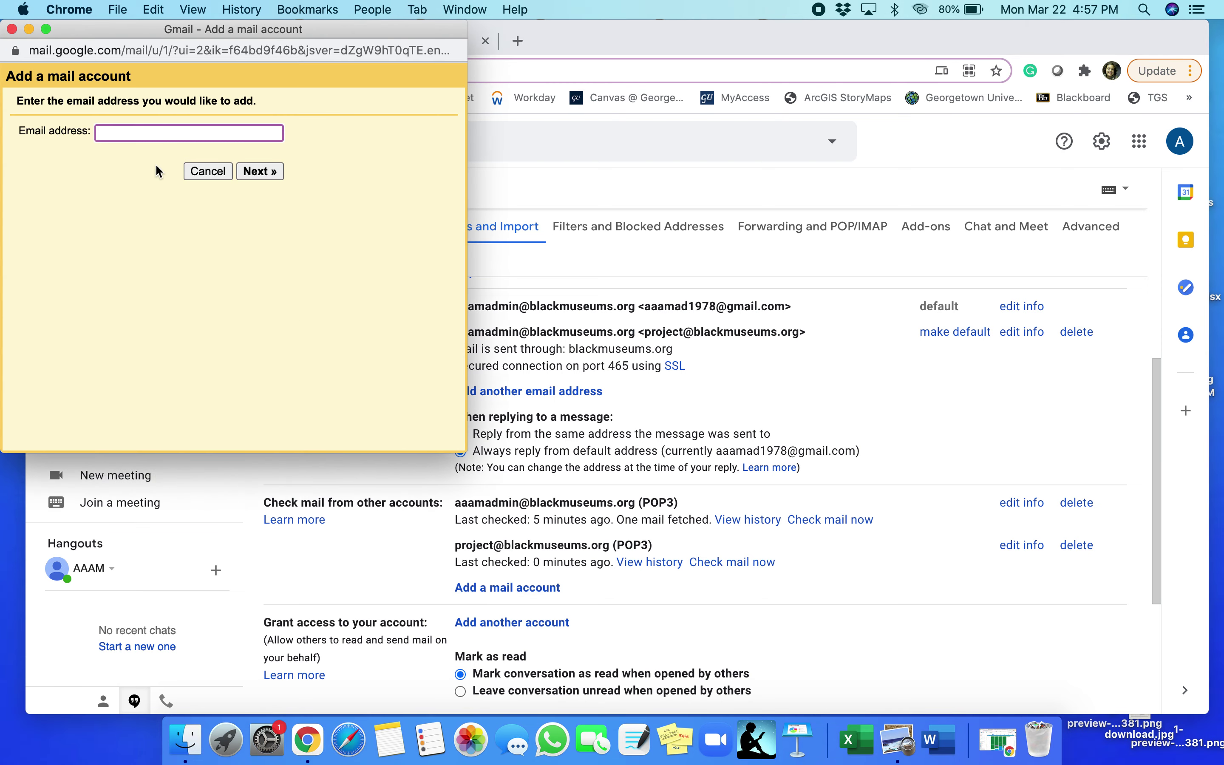
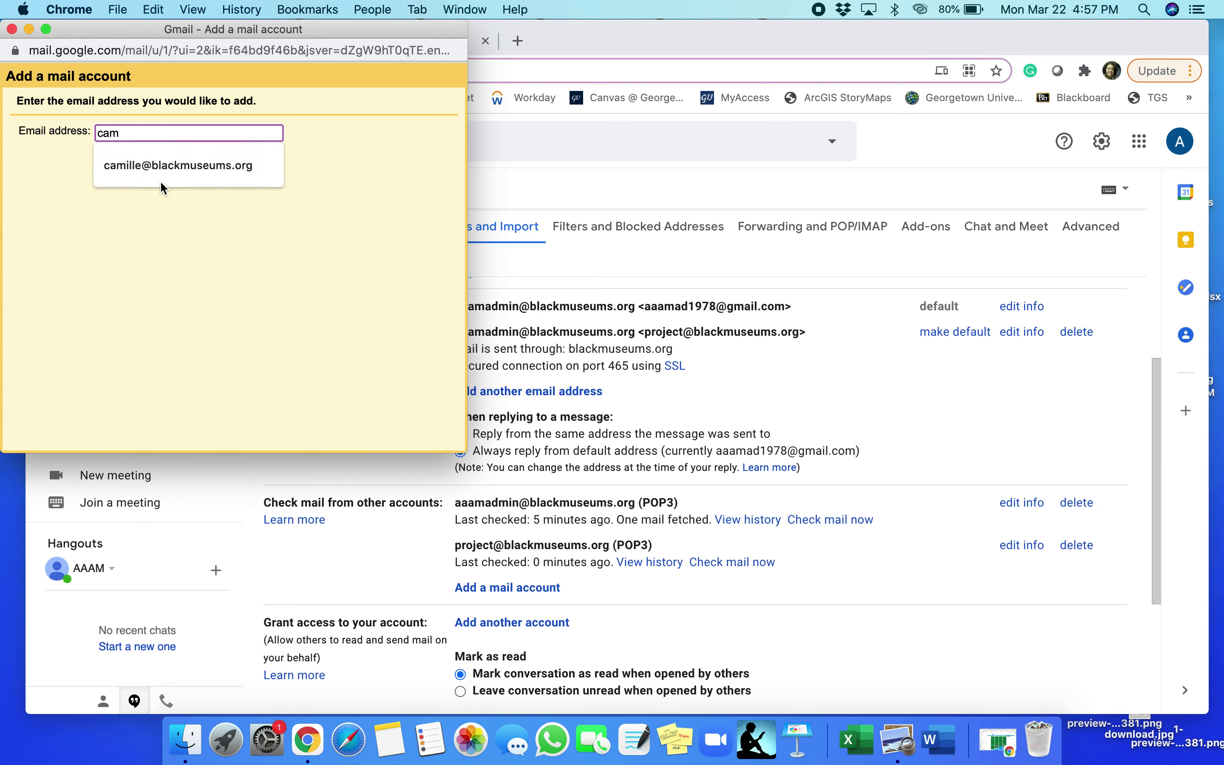
Enter the domain address, choose POP3 import, and use the full address as username with its password
left_click(159, 168)
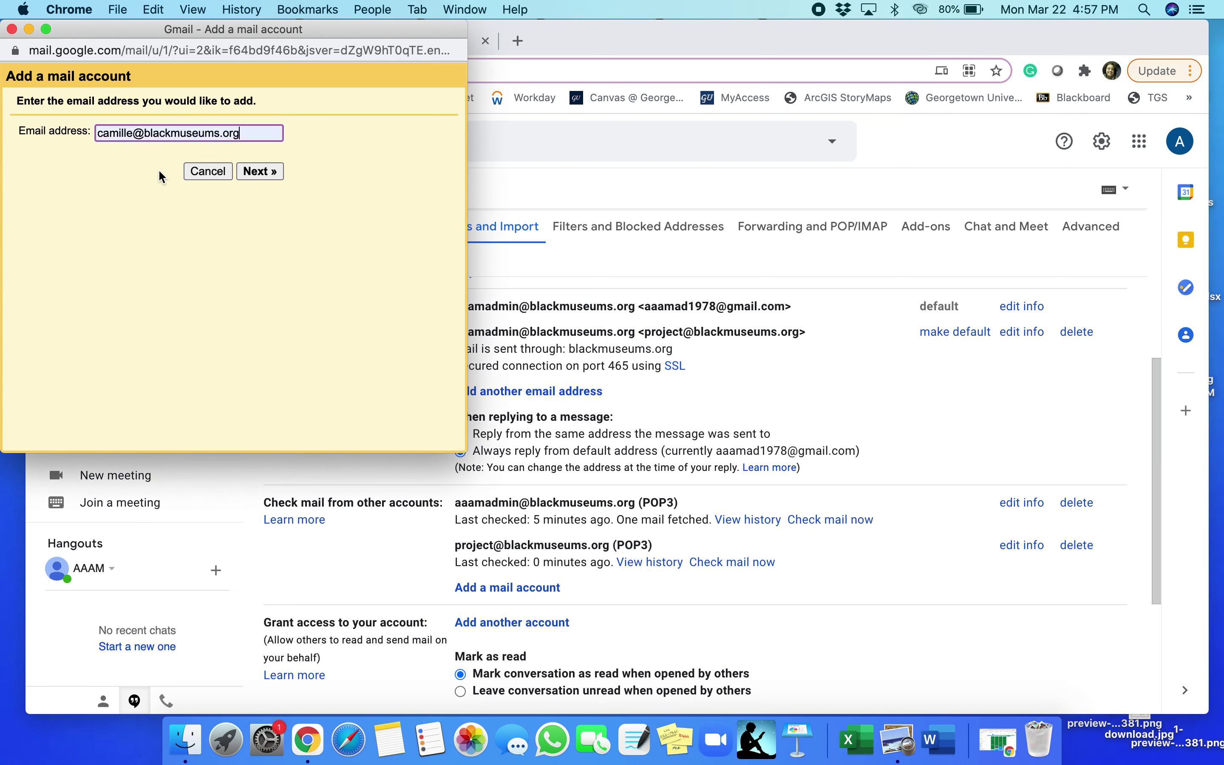
left_click(268, 166)
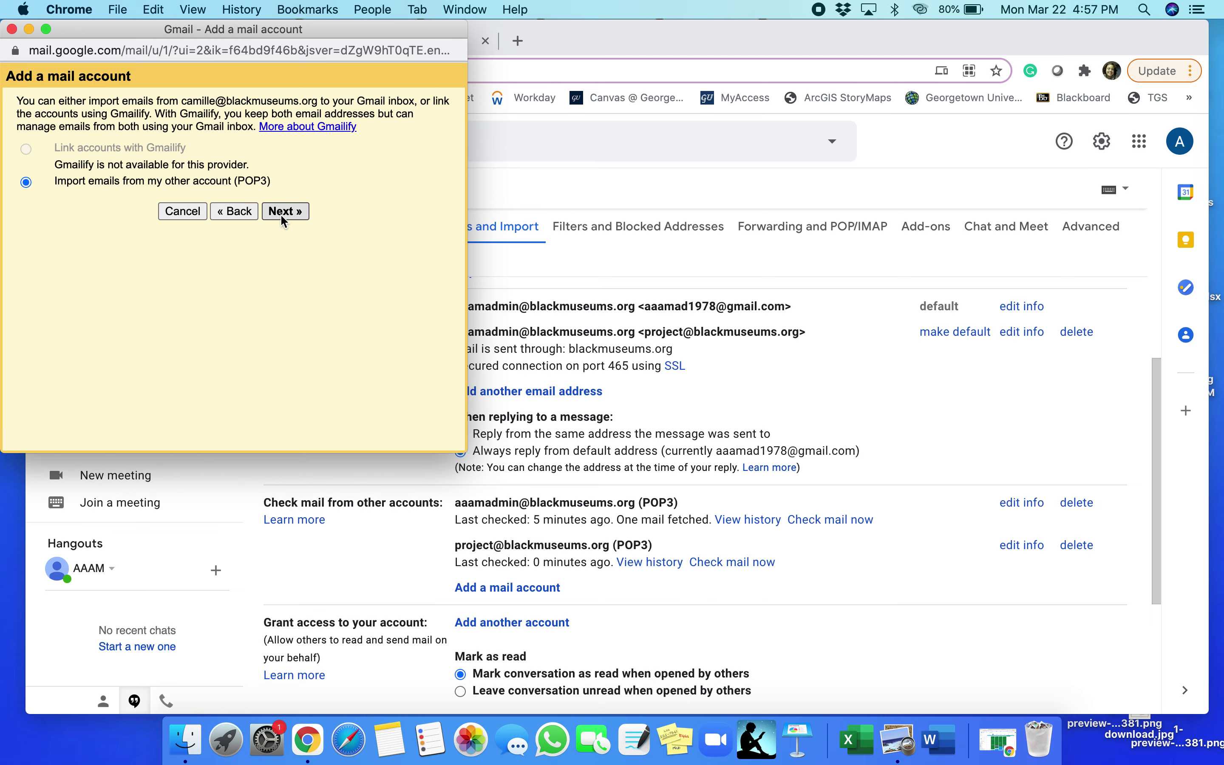
left_click(282, 213)
left_click(211, 154)
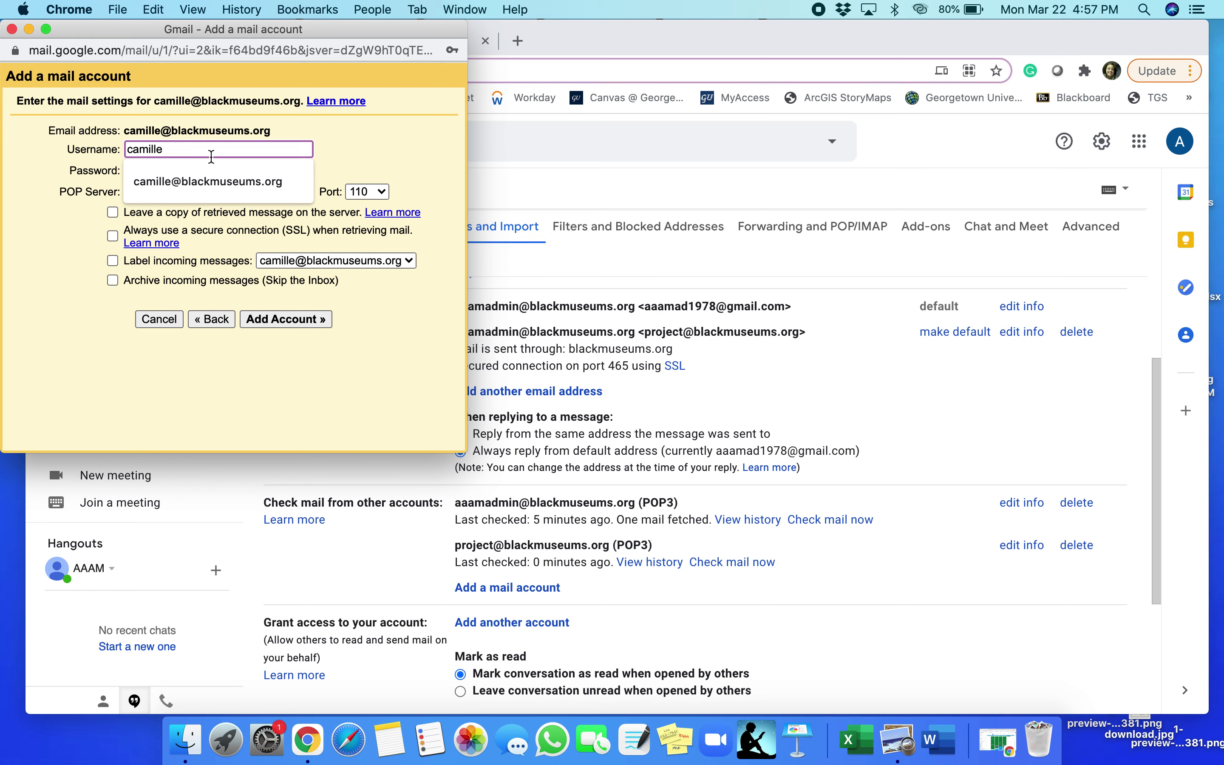
left_click(208, 179)
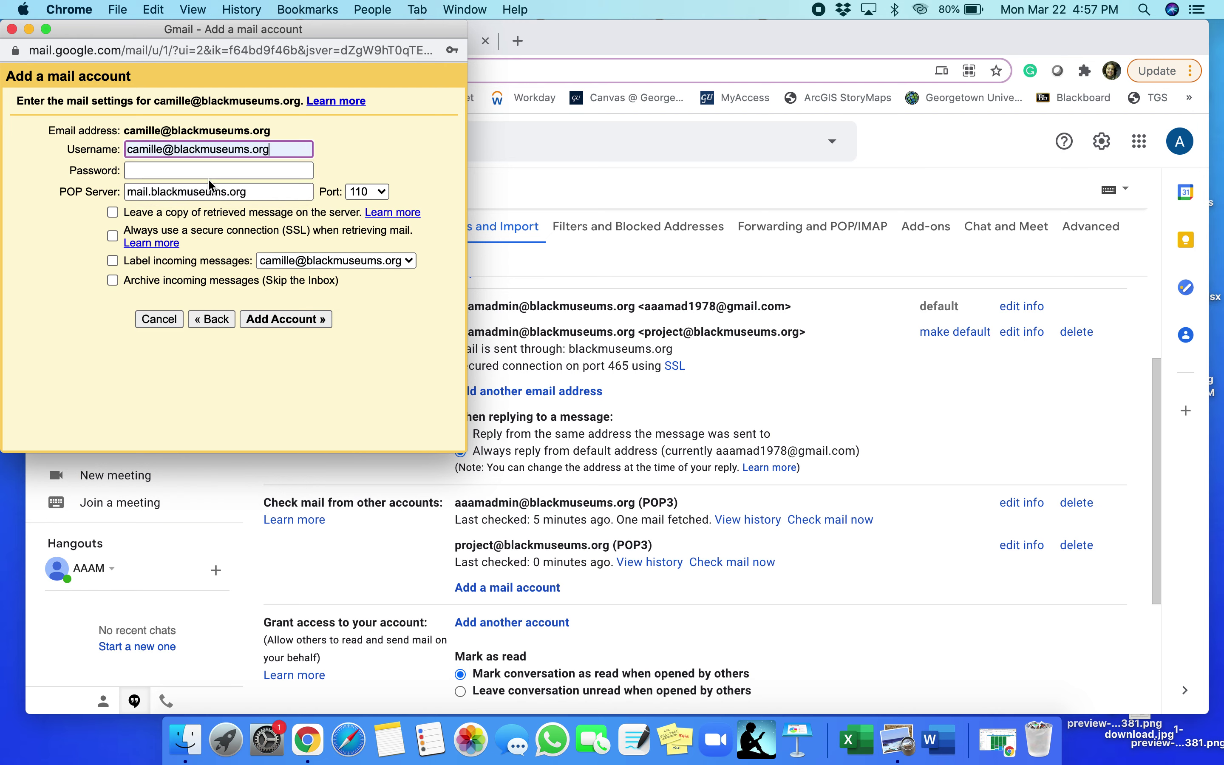
left_click(172, 173)
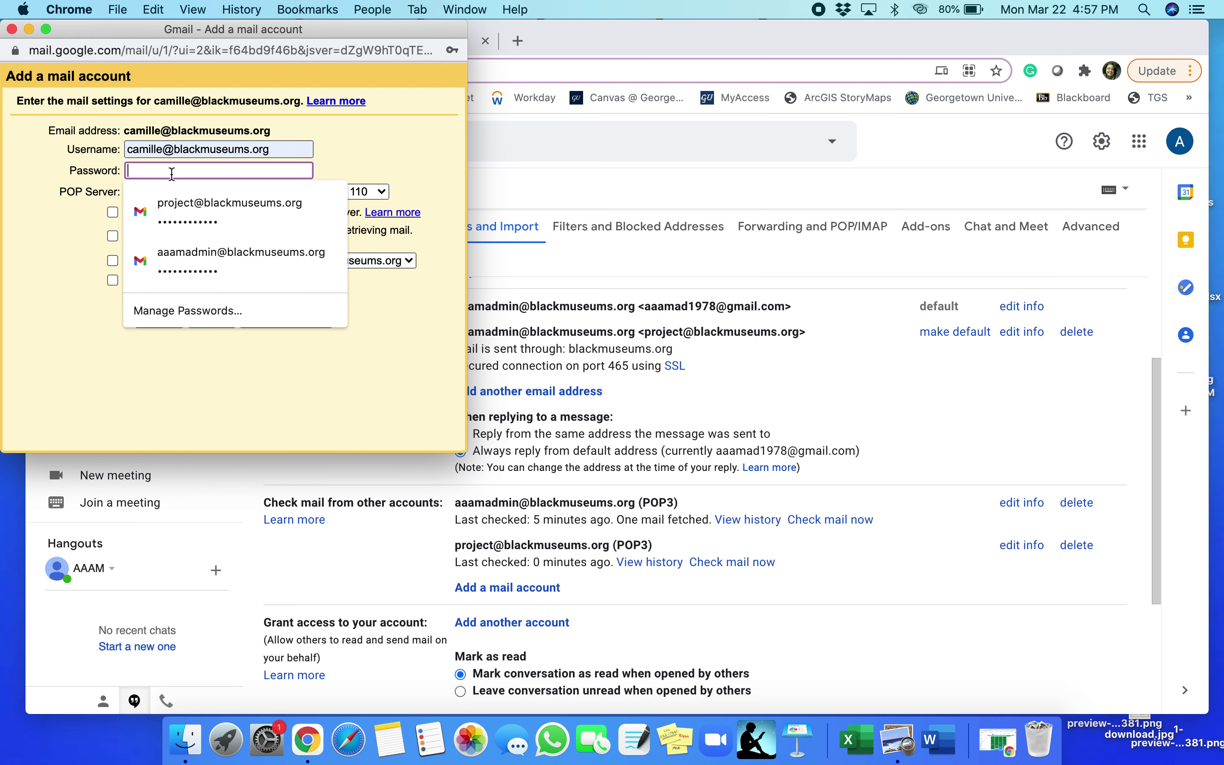
type("aaaa")
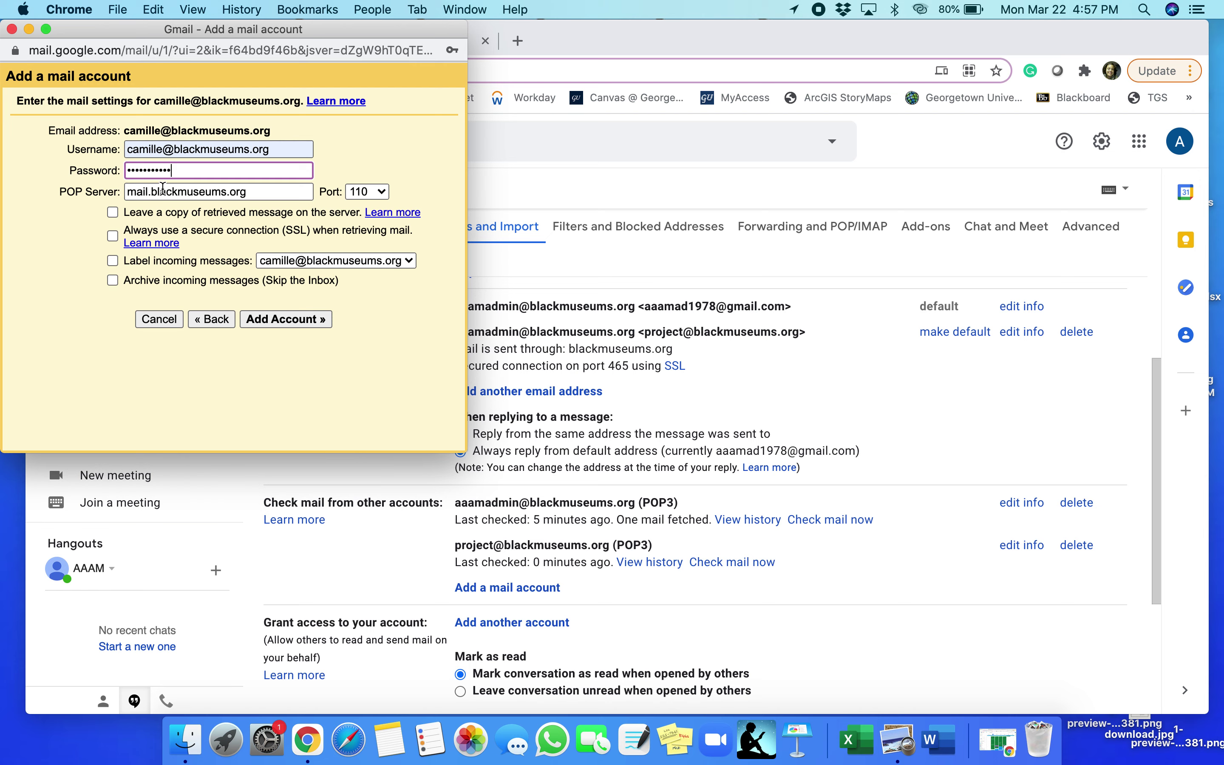
Label incoming messages, keep POP port 110, add the account and close the confirmation window
left_click(116, 260)
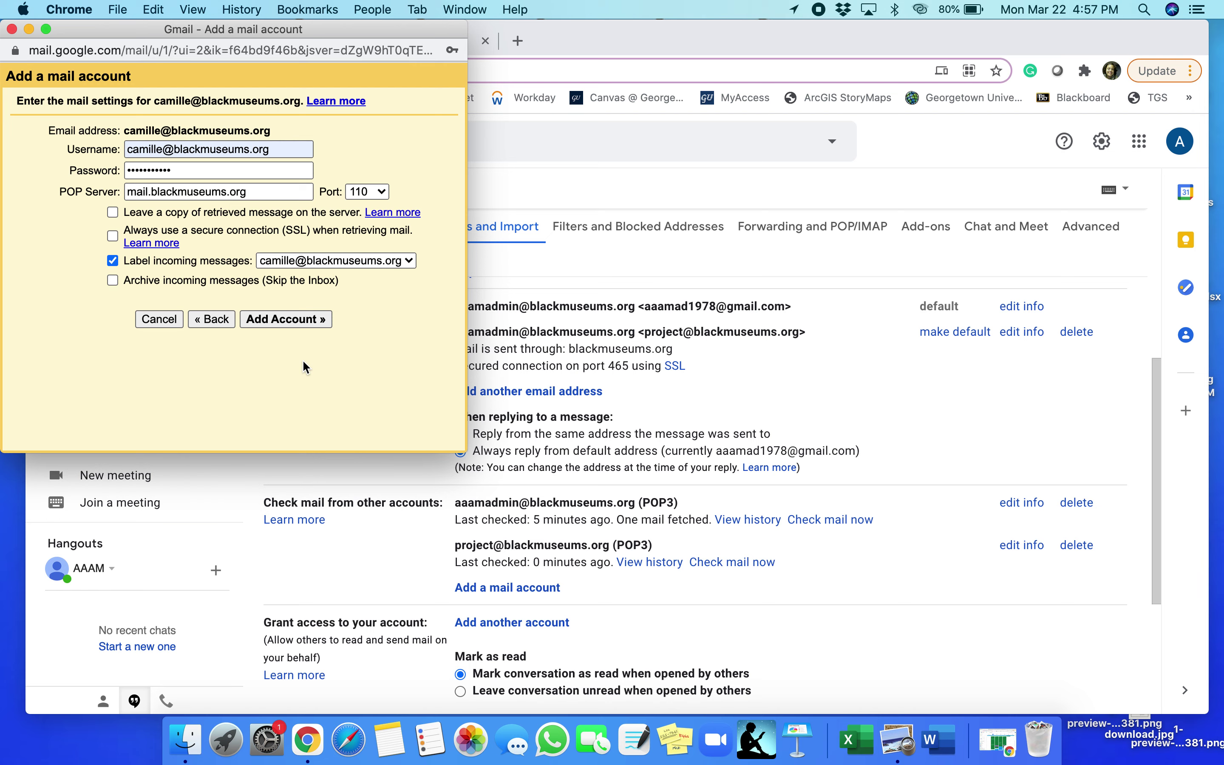
left_click(375, 192)
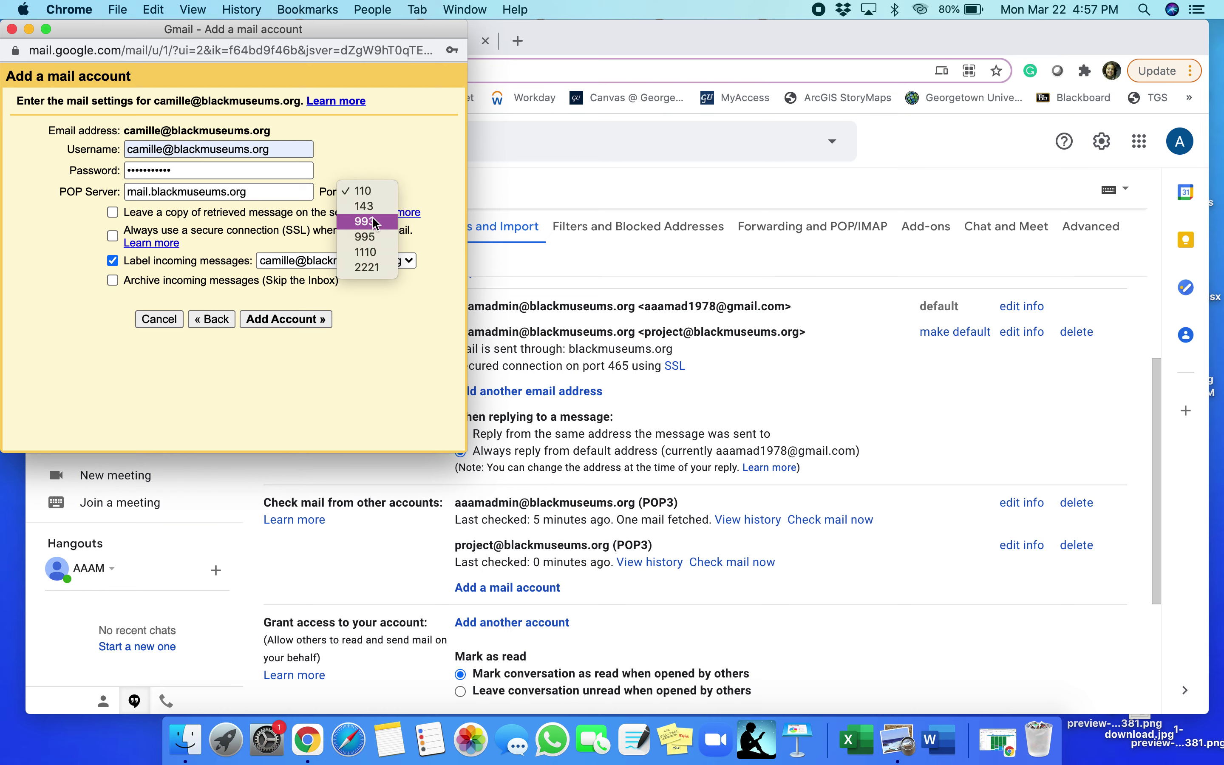
left_click(394, 161)
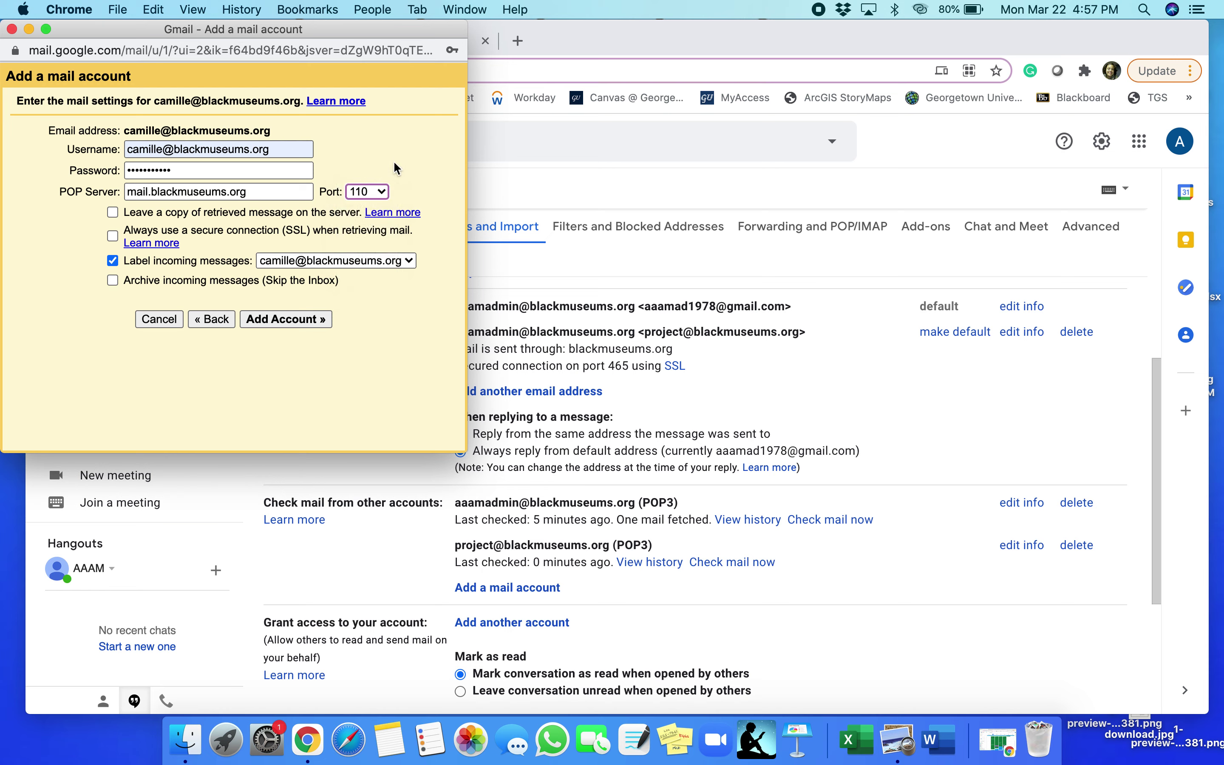
left_click(290, 319)
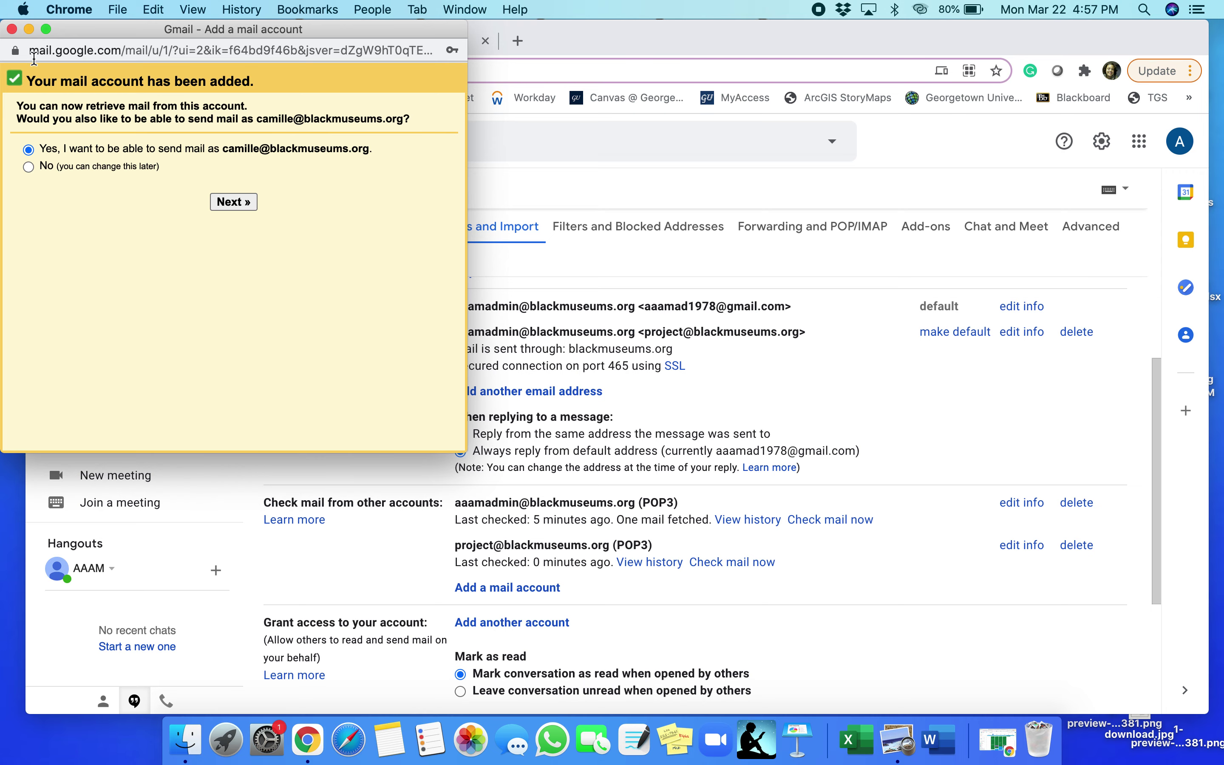
left_click(12, 30)
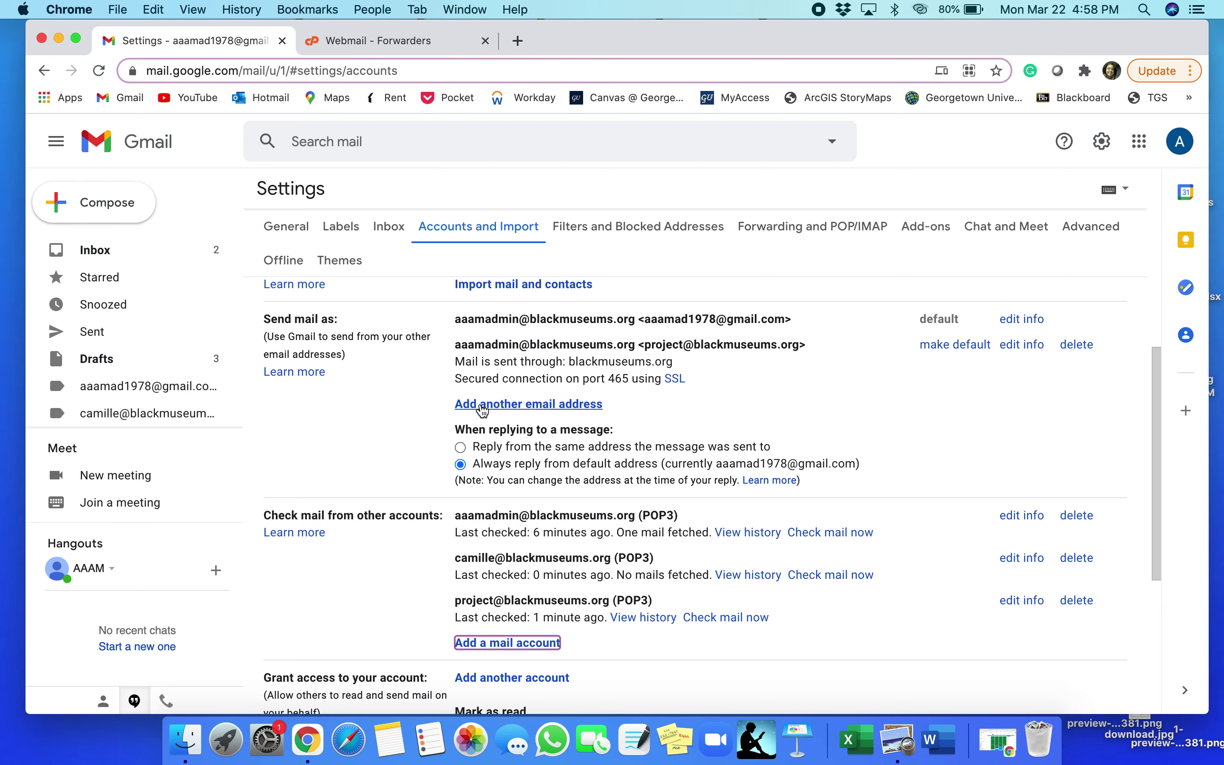
Enter the domain address as a new send-as address and proceed to SMTP settings
left_click(482, 404)
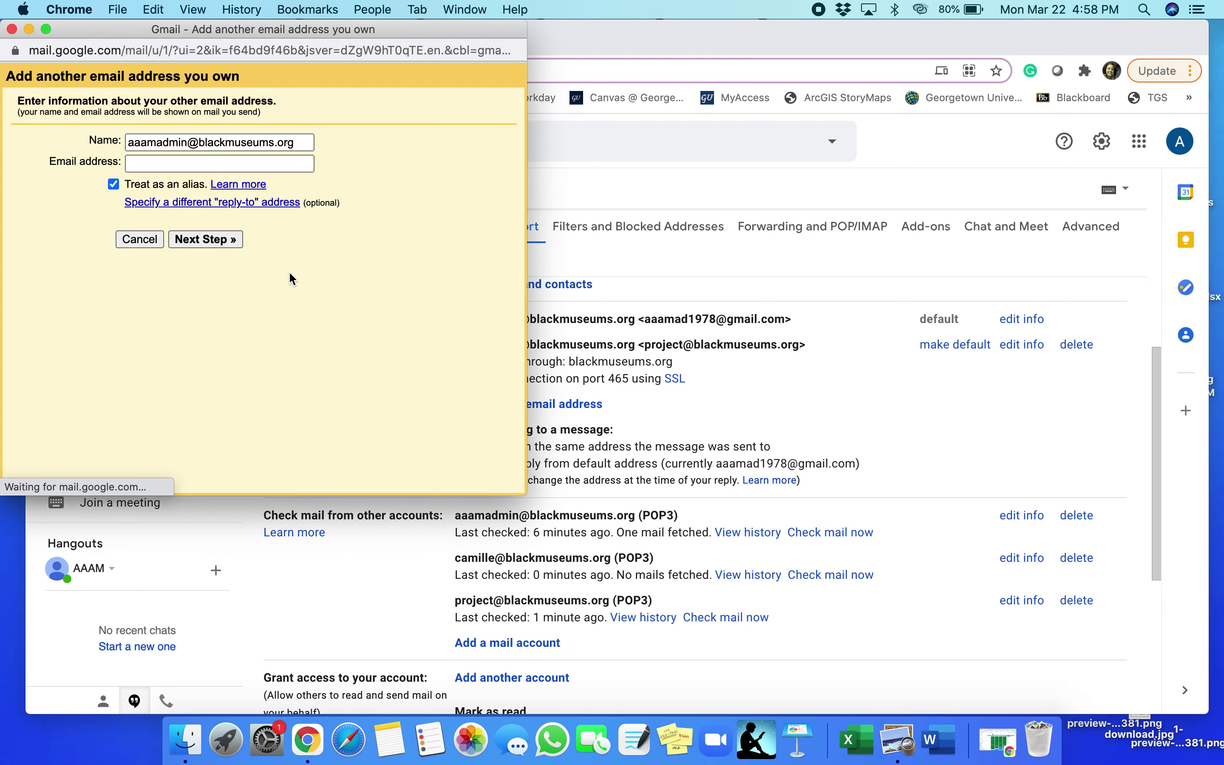
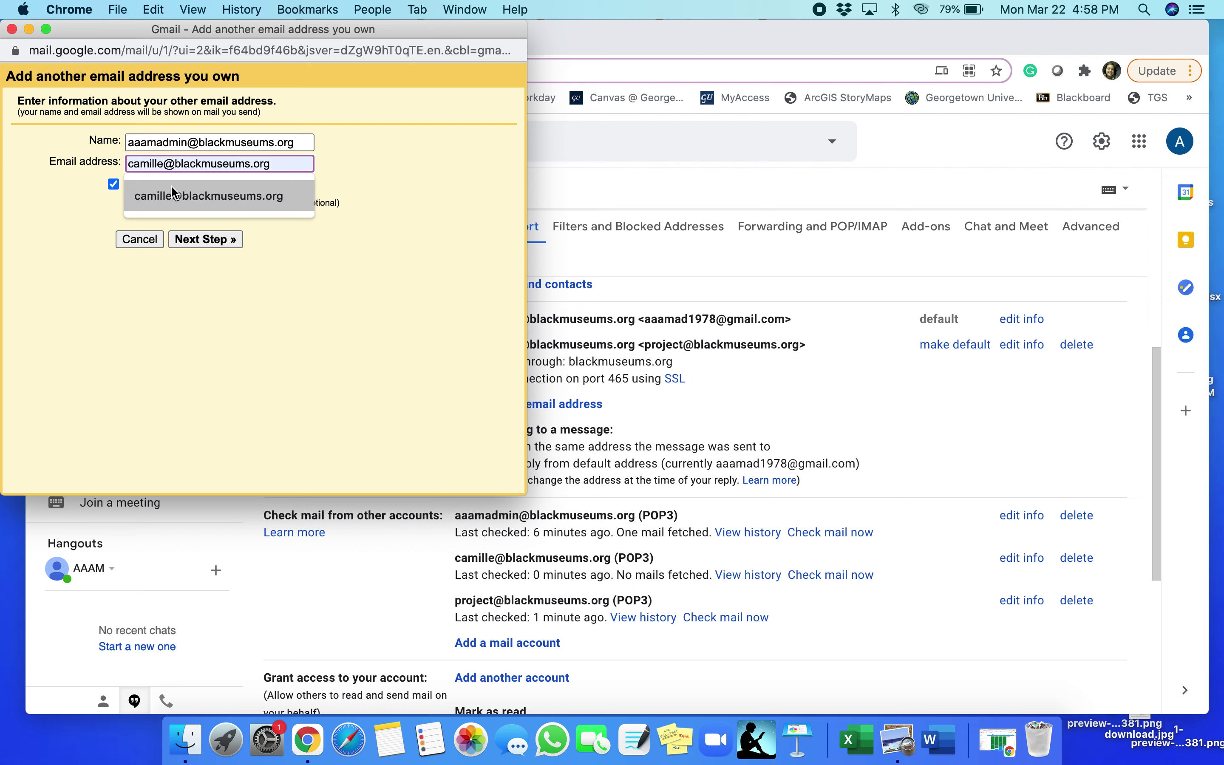
left_click(180, 196)
left_click(201, 240)
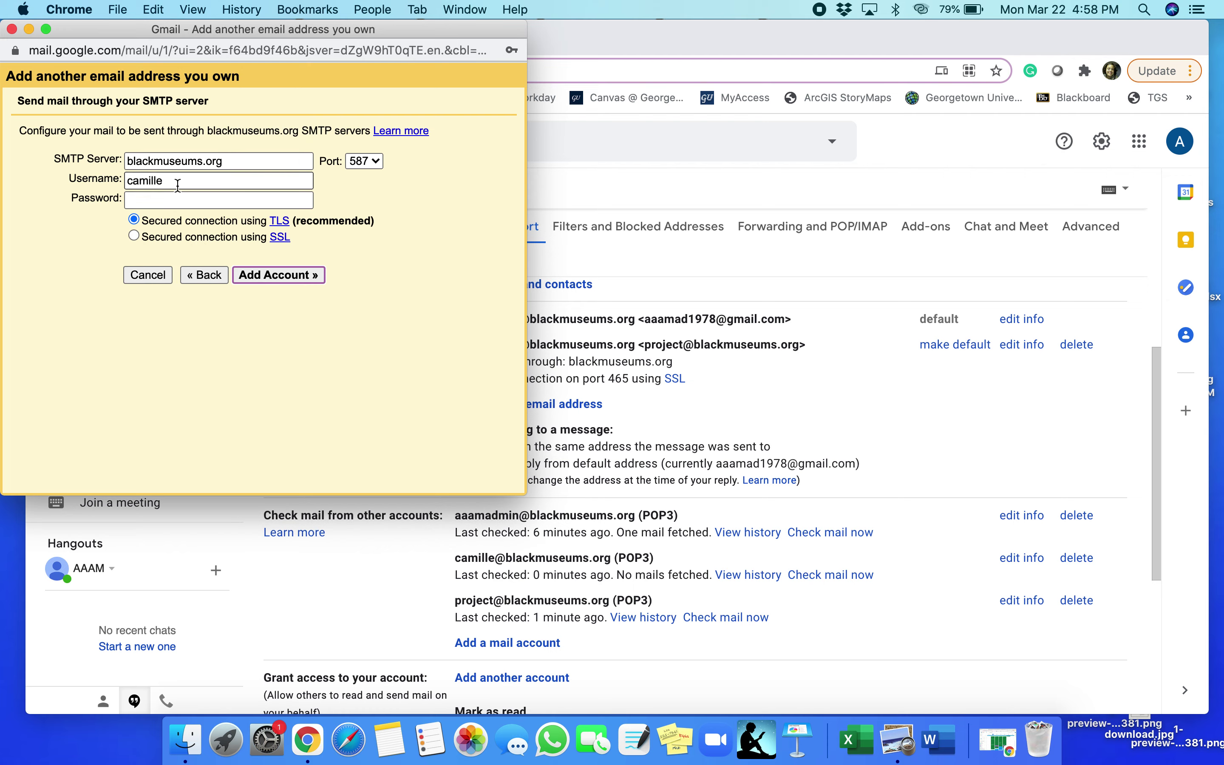
Use the full address as SMTP username with its password, keep port 587, and submit
left_click(178, 185)
left_click(194, 213)
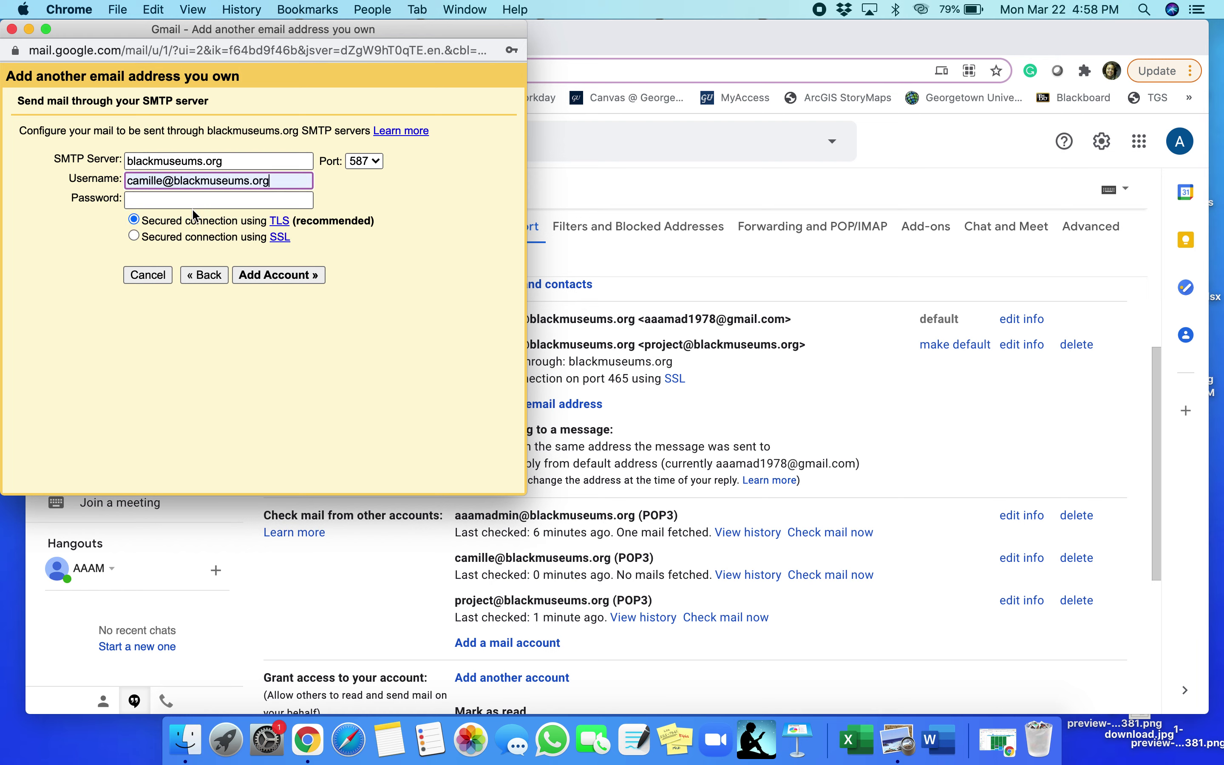
left_click(169, 201)
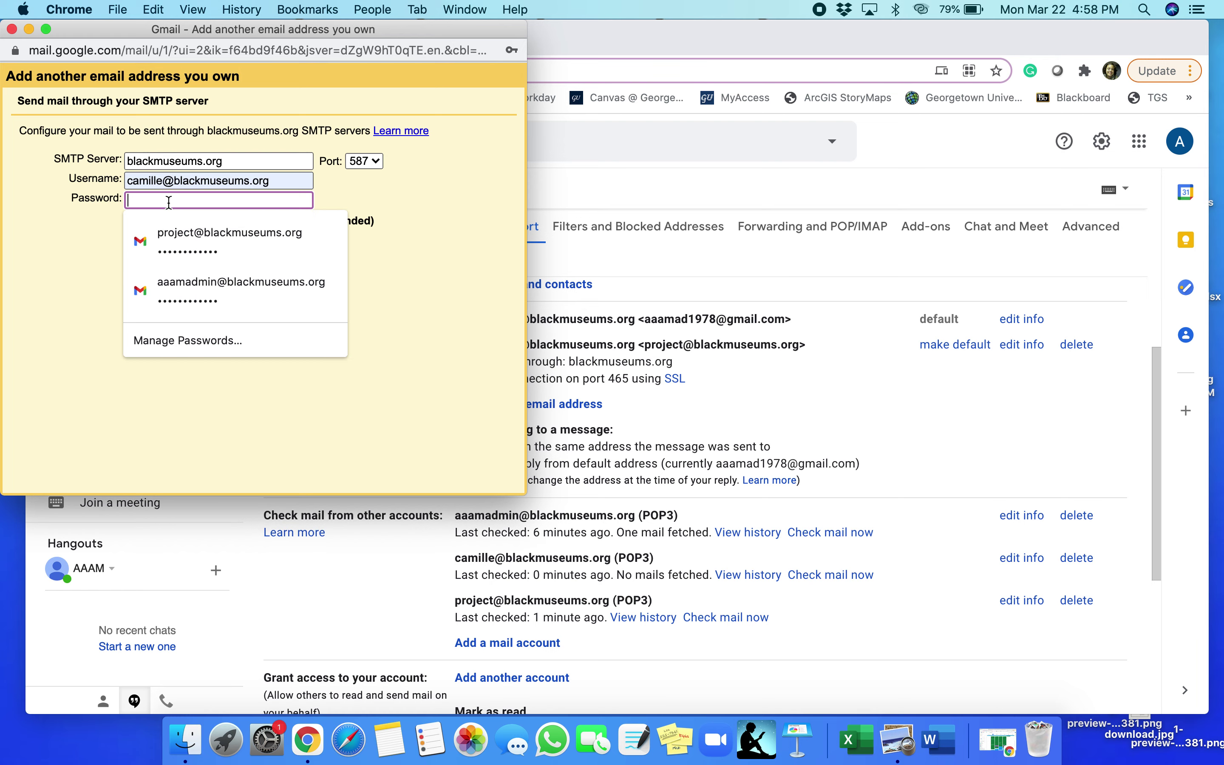
type("•")
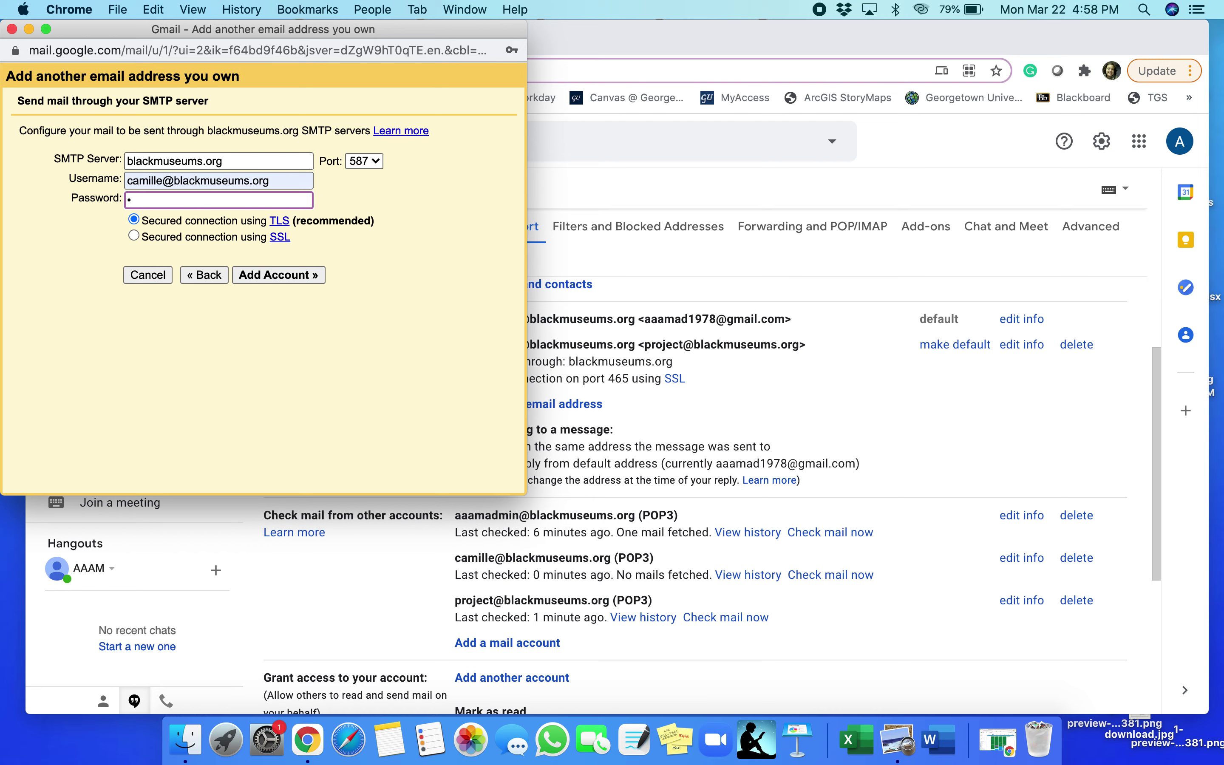
type("•••")
left_click(367, 161)
left_click(369, 160)
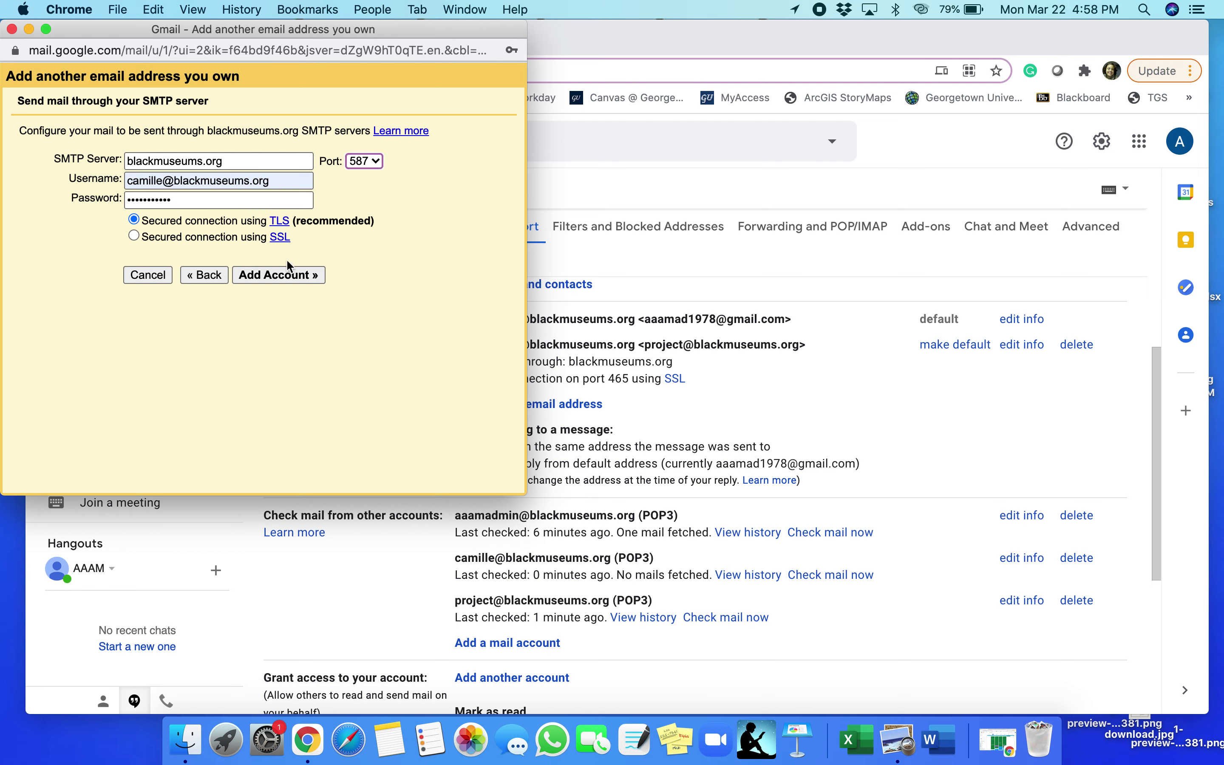
left_click(272, 278)
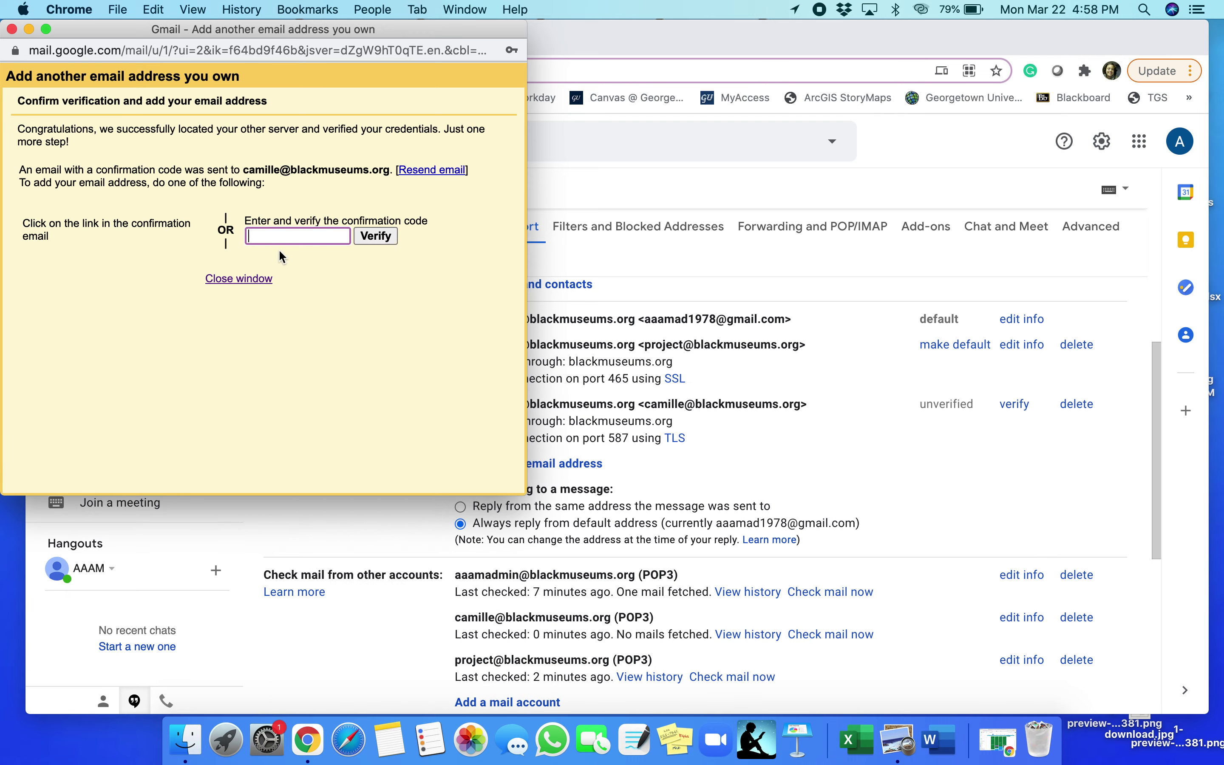
Move the verification window aside and return to the Gmail inbox
left_click_drag(328, 30, 934, 16)
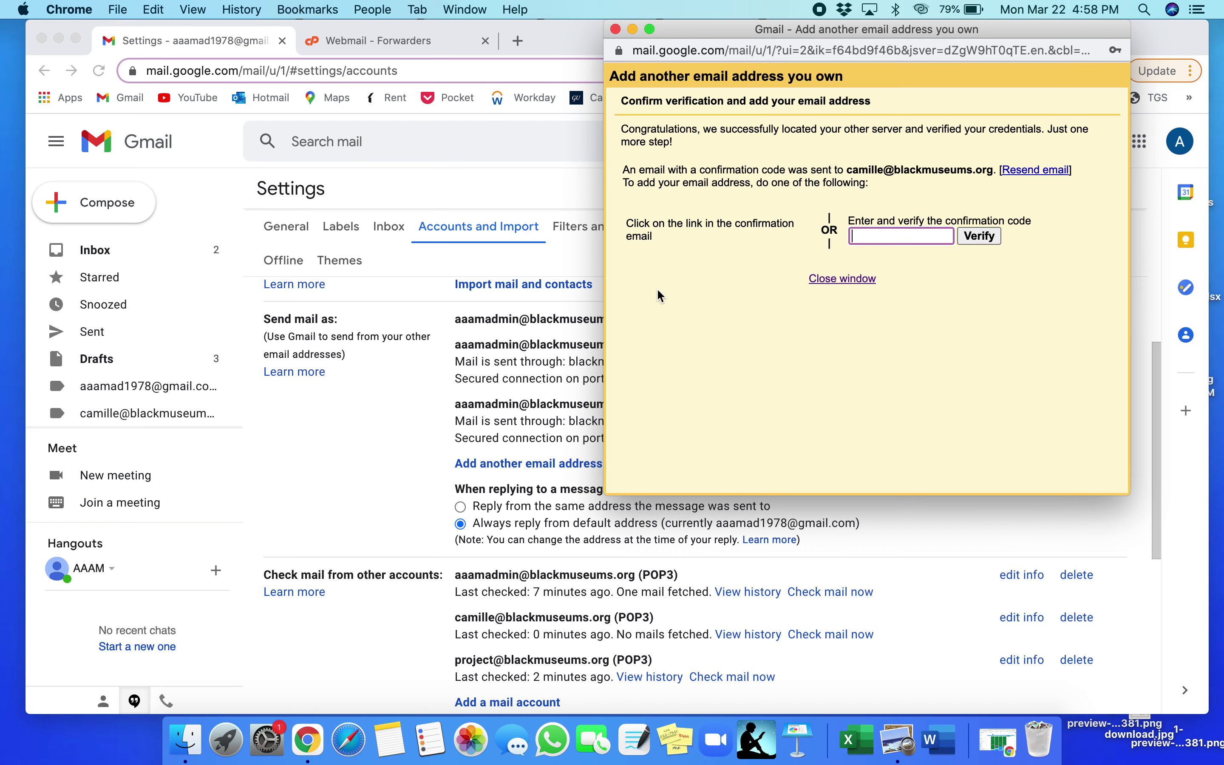
left_click(724, 38)
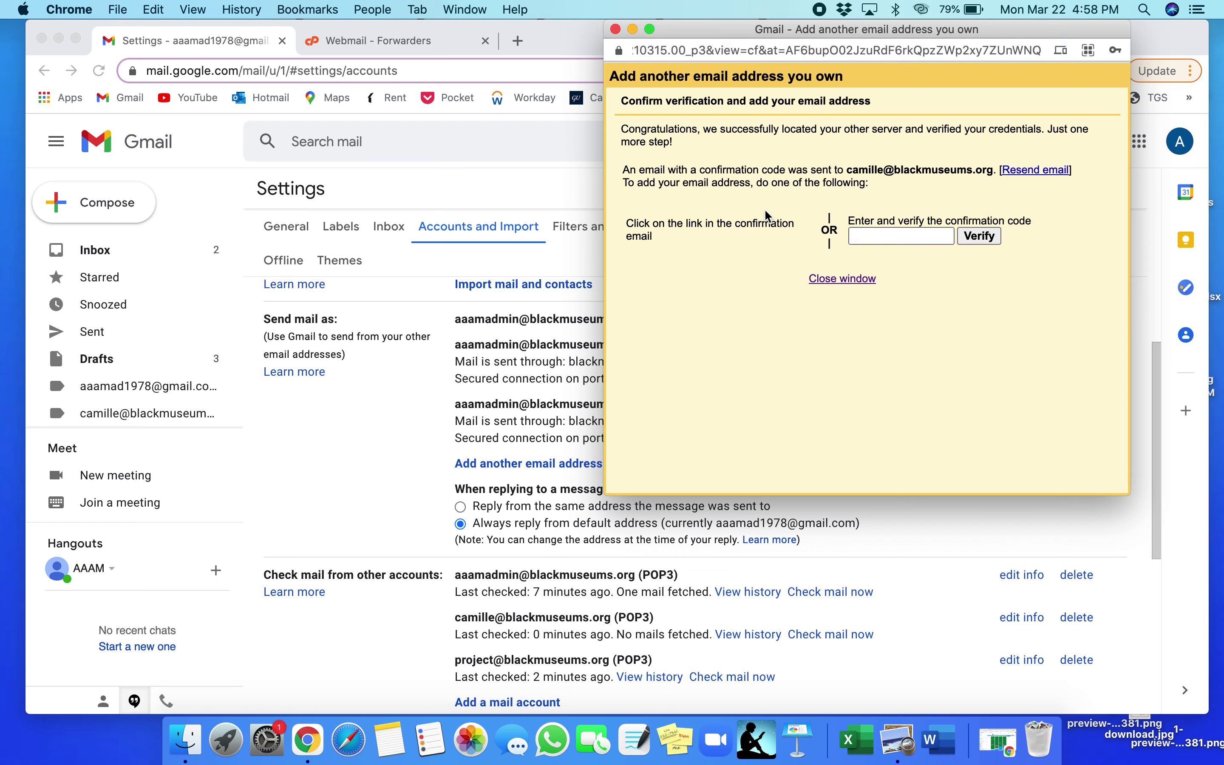
left_click_drag(708, 38, 744, 104)
left_click(117, 250)
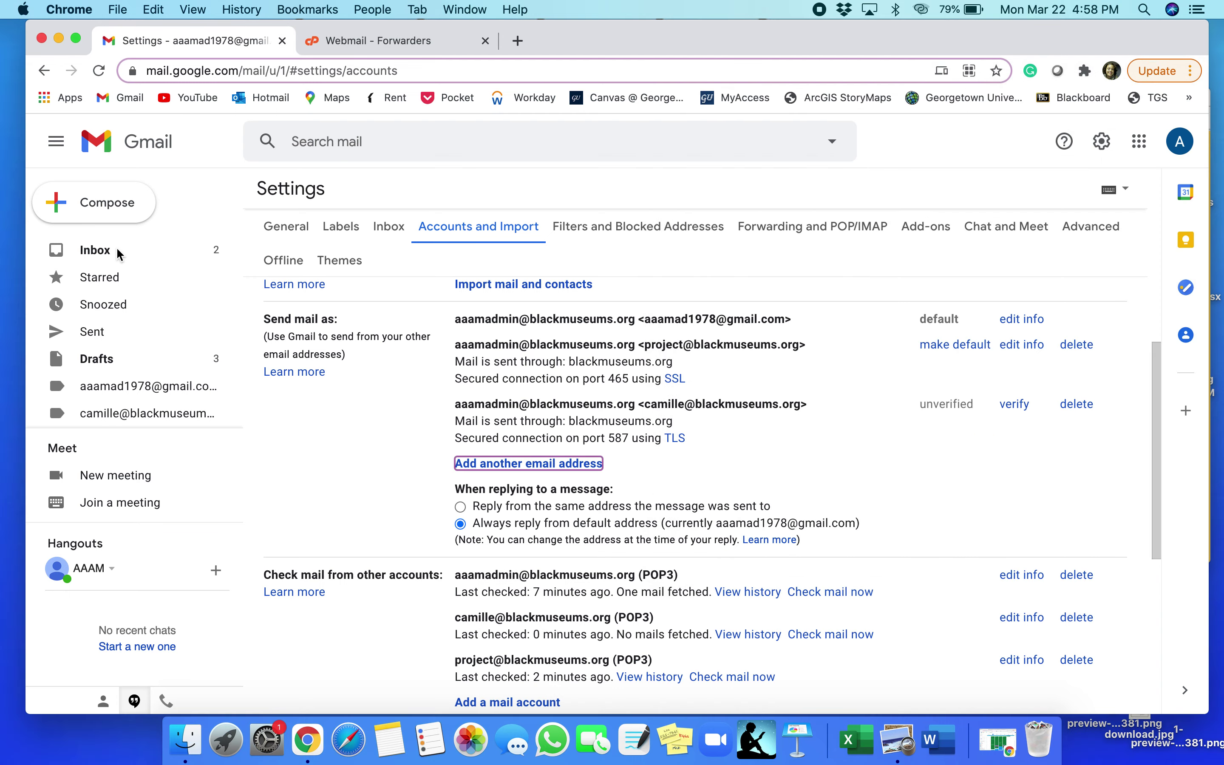
left_click(104, 255)
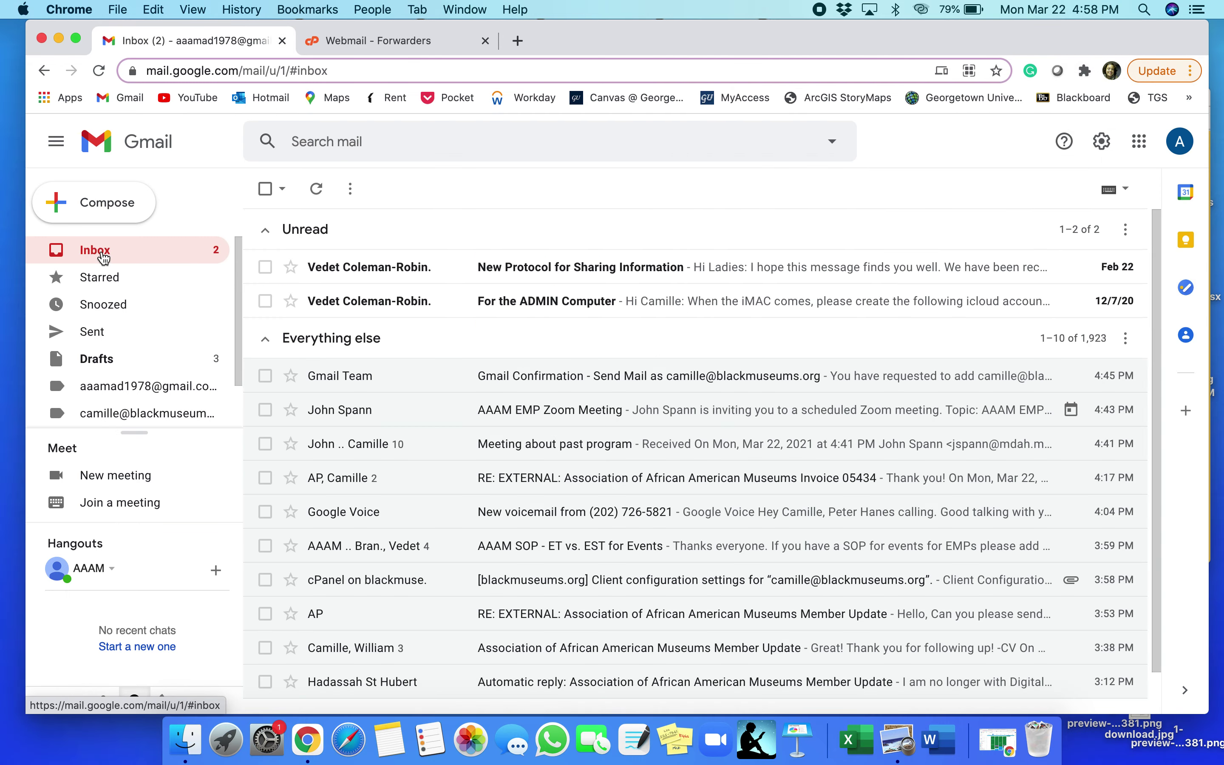
Copy the confirmation code from the Gmail Confirmation email
left_click(410, 383)
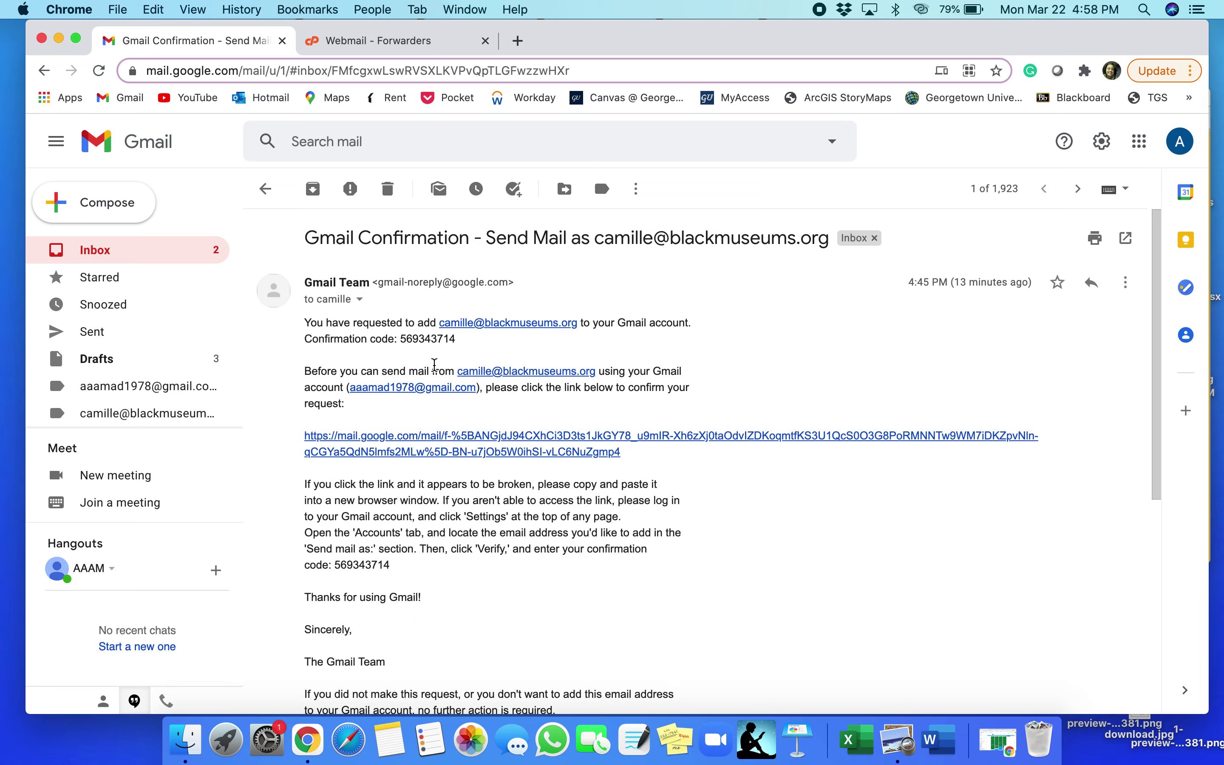
triple_click(413, 338)
left_click(415, 340)
double_click(416, 340)
key("super+c")
Paste the code into the verification window, submit it, and return to the inbox
key("ctrl+Up")
left_click(836, 305)
key("ctrl+Up")
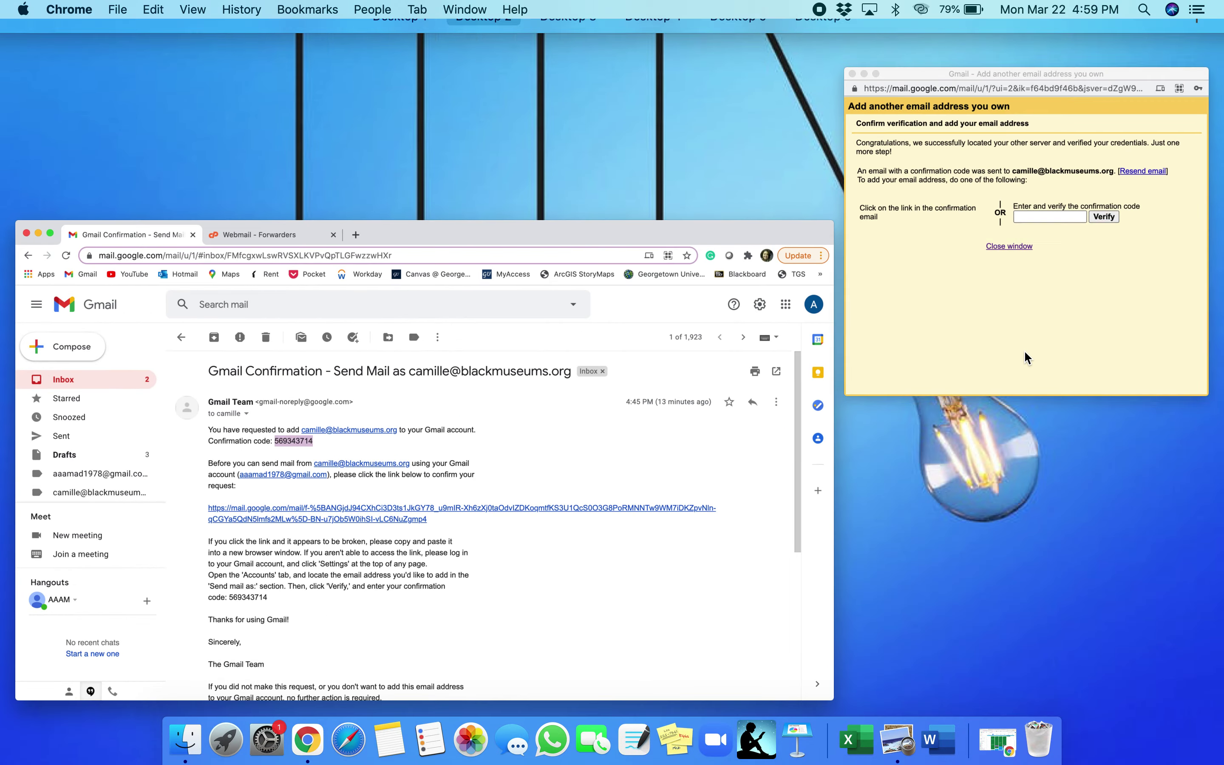
left_click(1024, 353)
left_click(952, 306)
key("super+v")
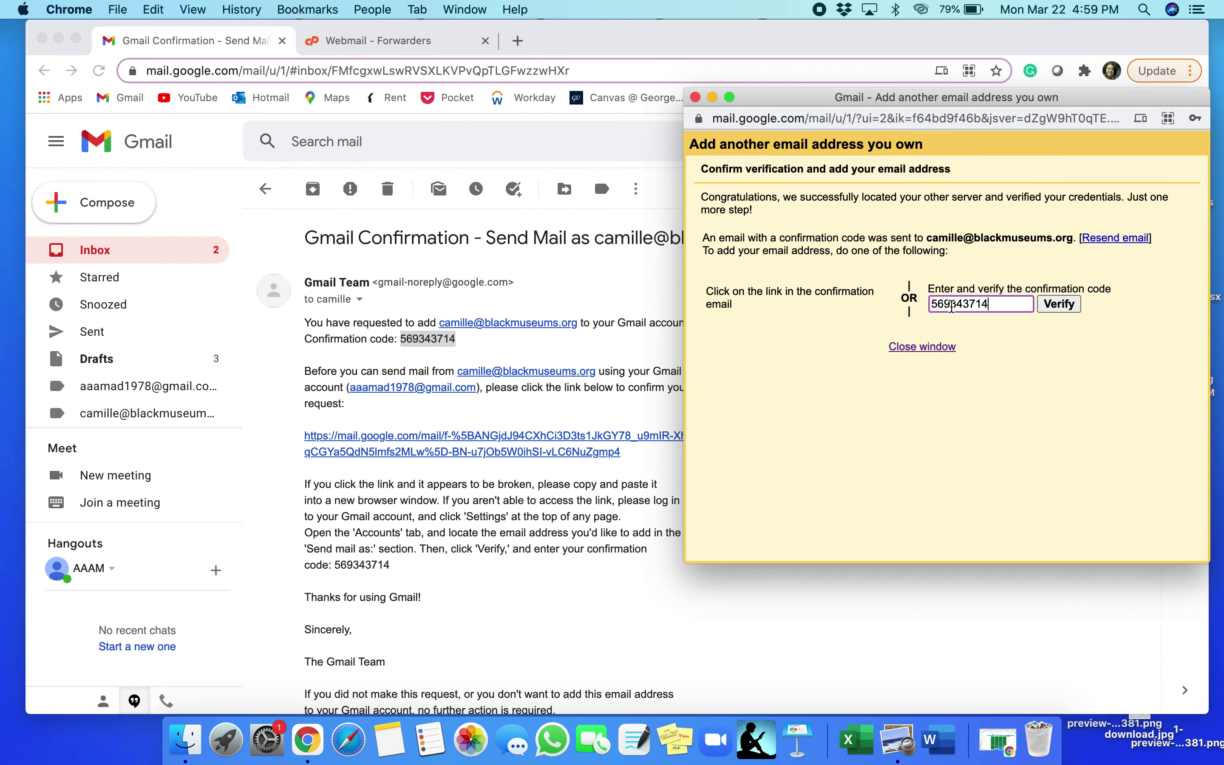
left_click(1059, 304)
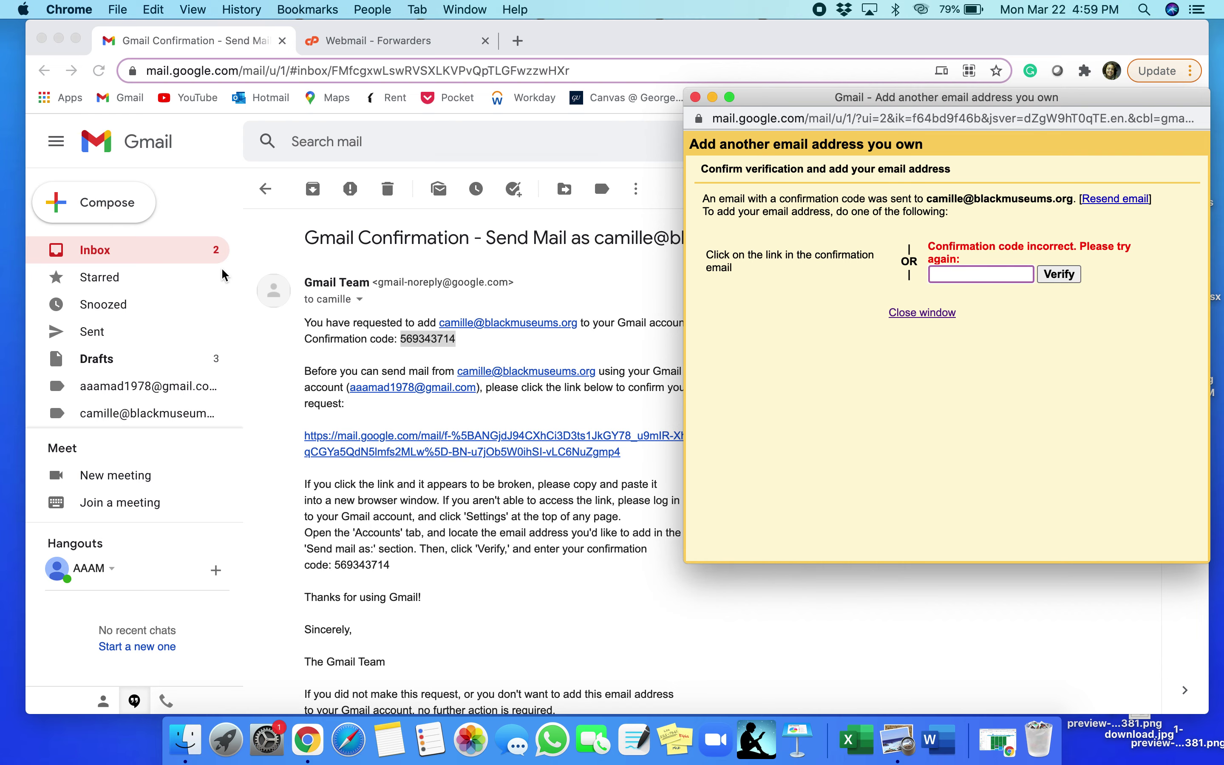
left_click(158, 255)
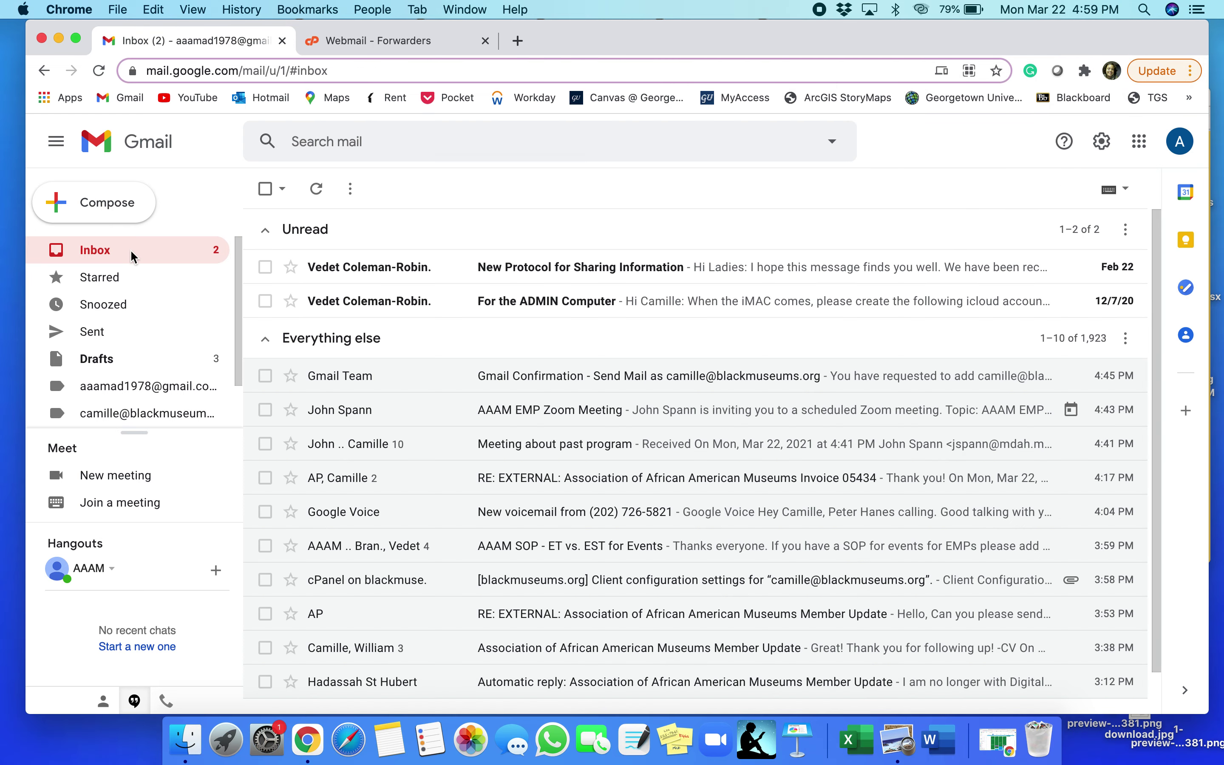
Check the Accounts and Import settings, then return to the inbox
key("ctrl+Up")
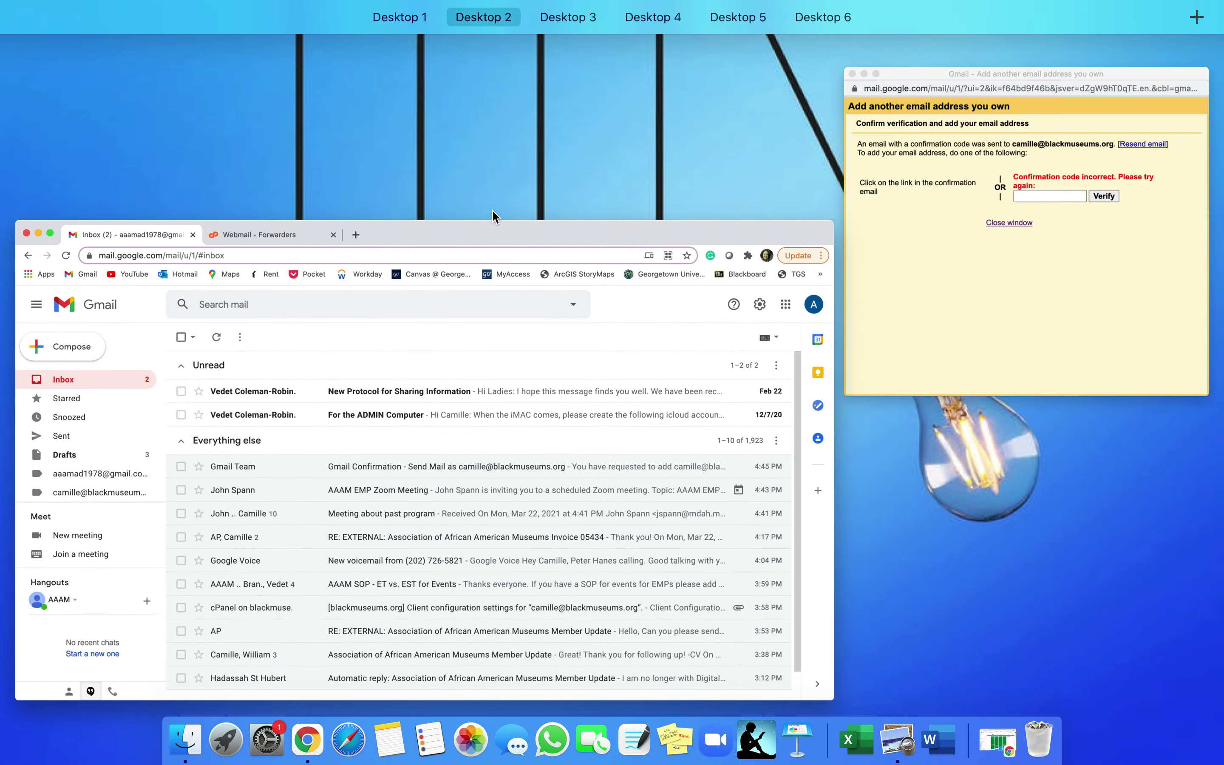
left_click(919, 305)
left_click(611, 222)
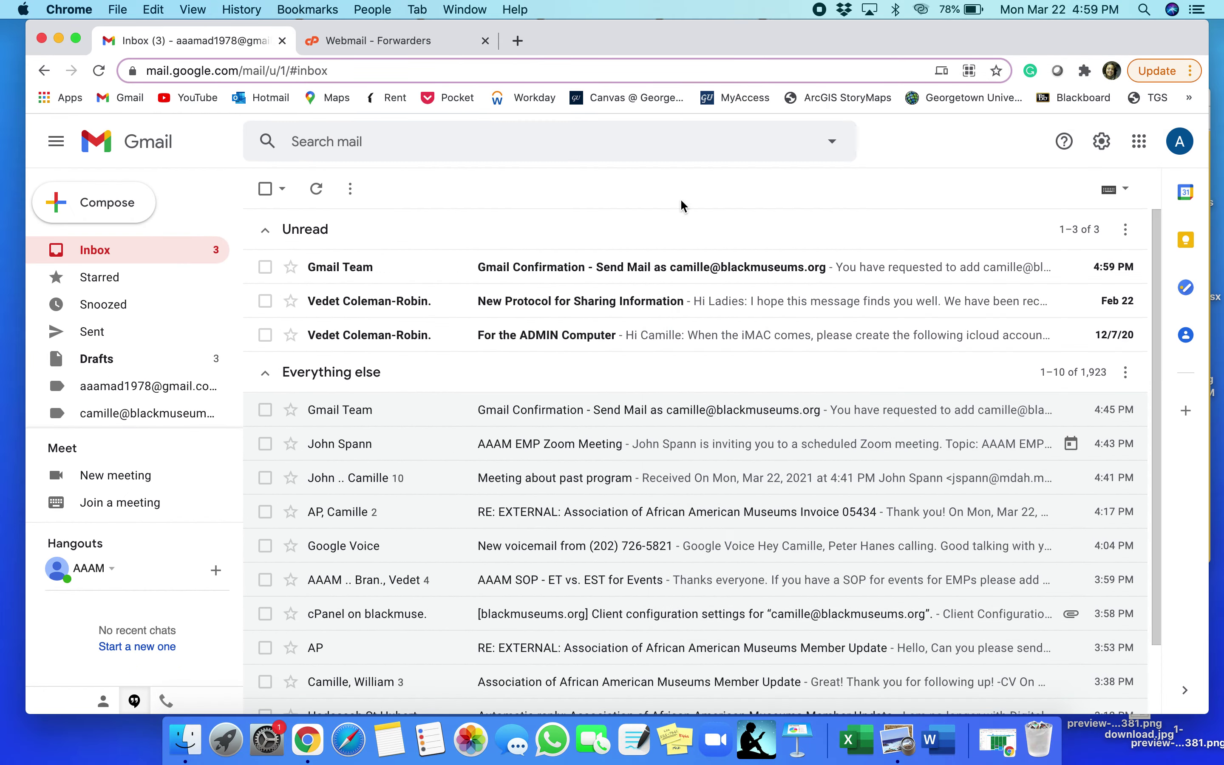
left_click(1101, 142)
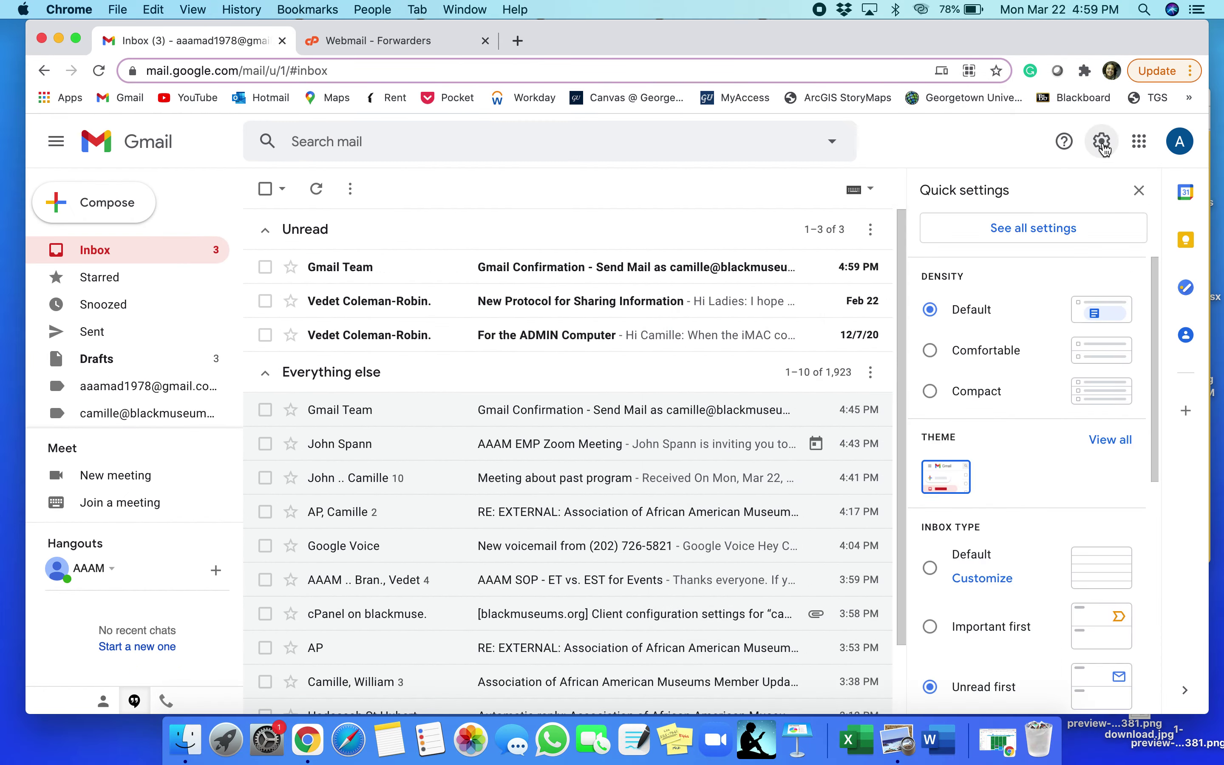
left_click(1059, 236)
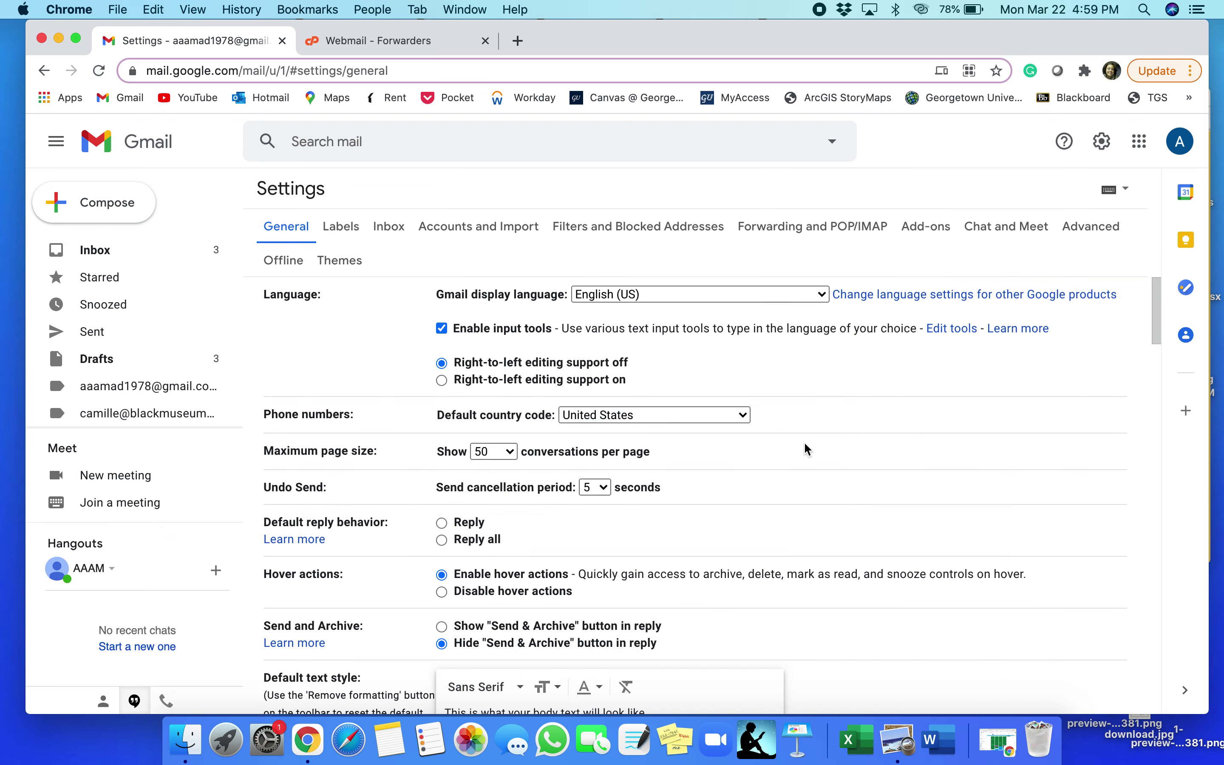
left_click(472, 234)
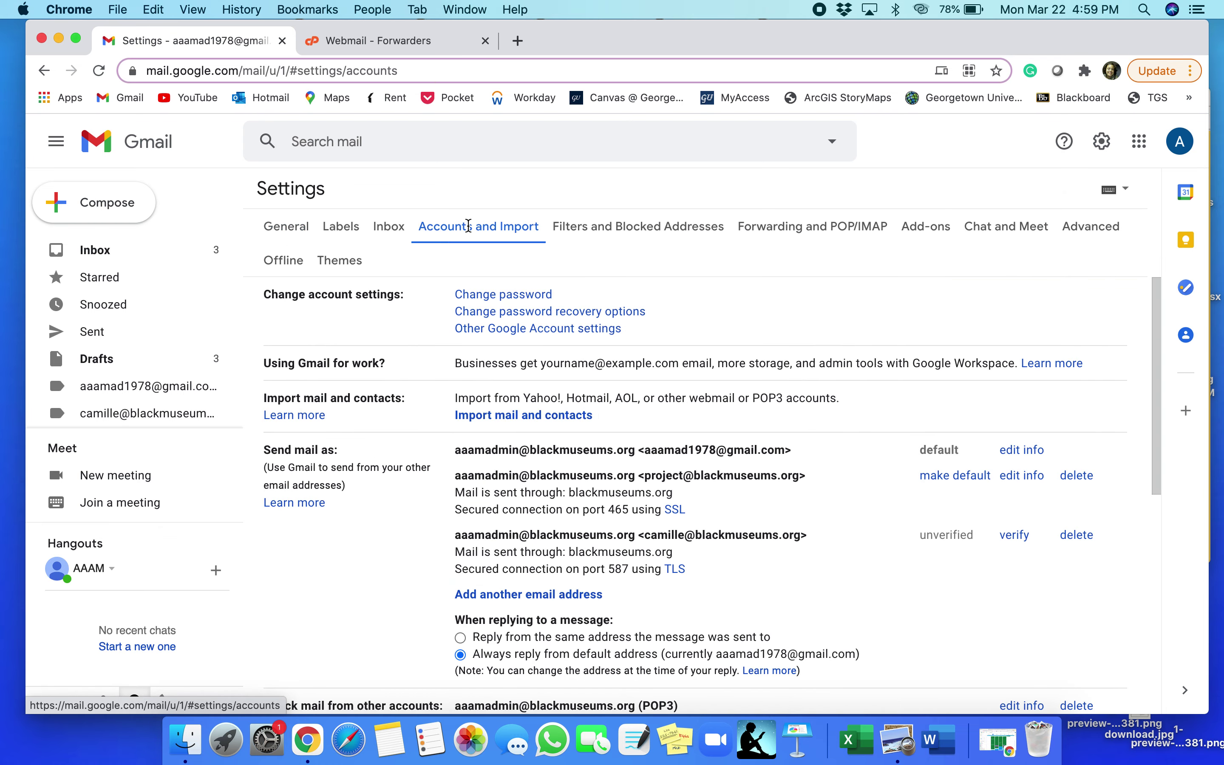
scroll(534, 429, "down", 3)
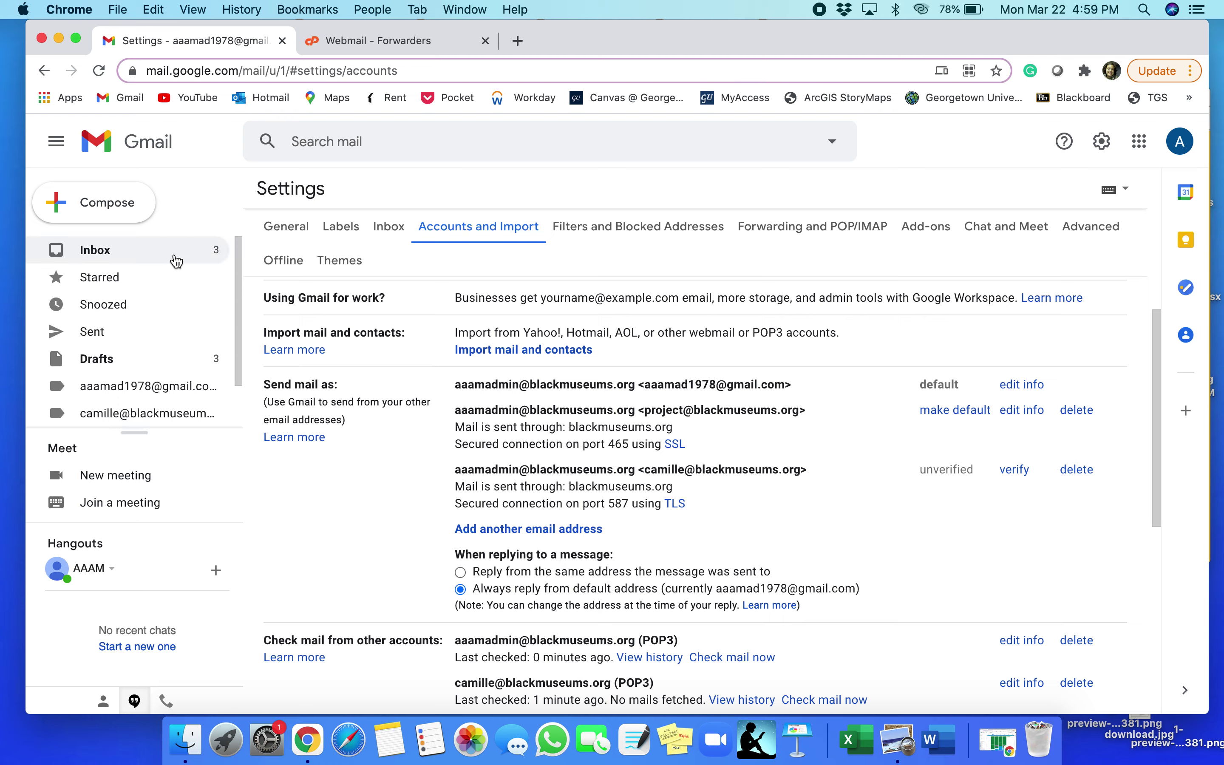
left_click(167, 258)
Copy the newest confirmation code from the email and submit it in the verification popup
left_click(432, 279)
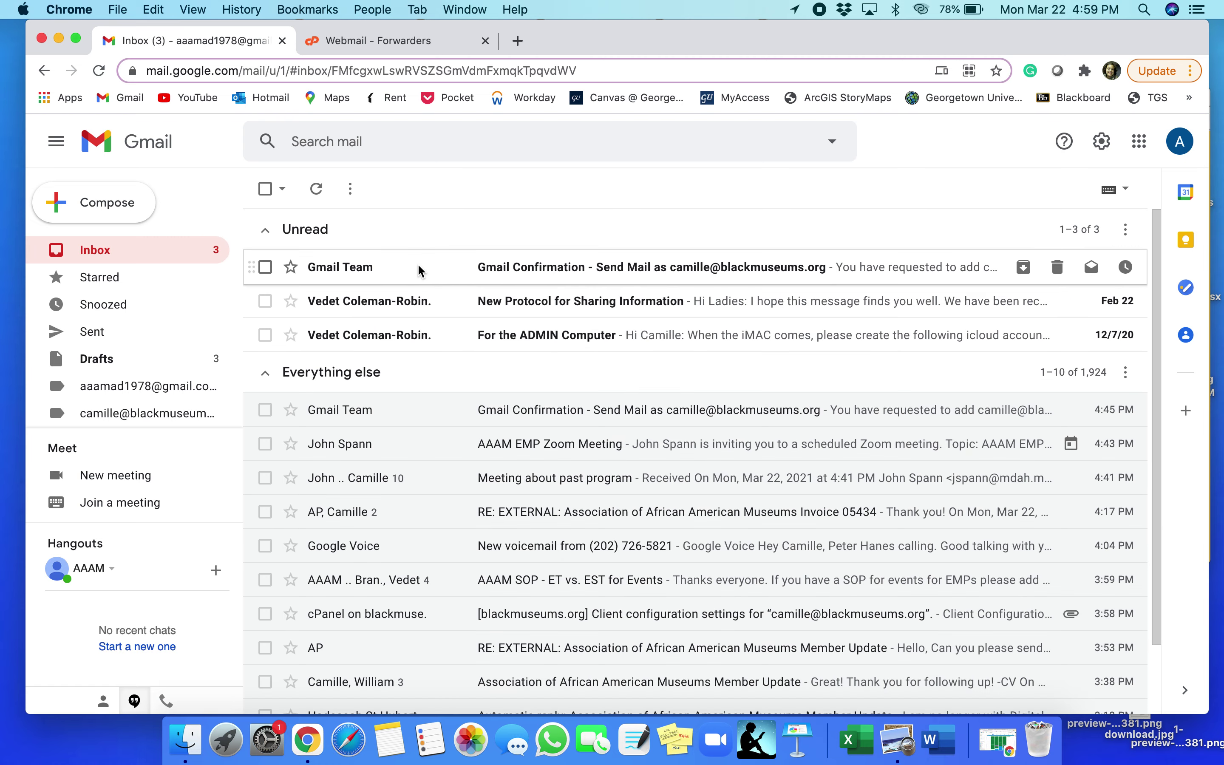
double_click(424, 338)
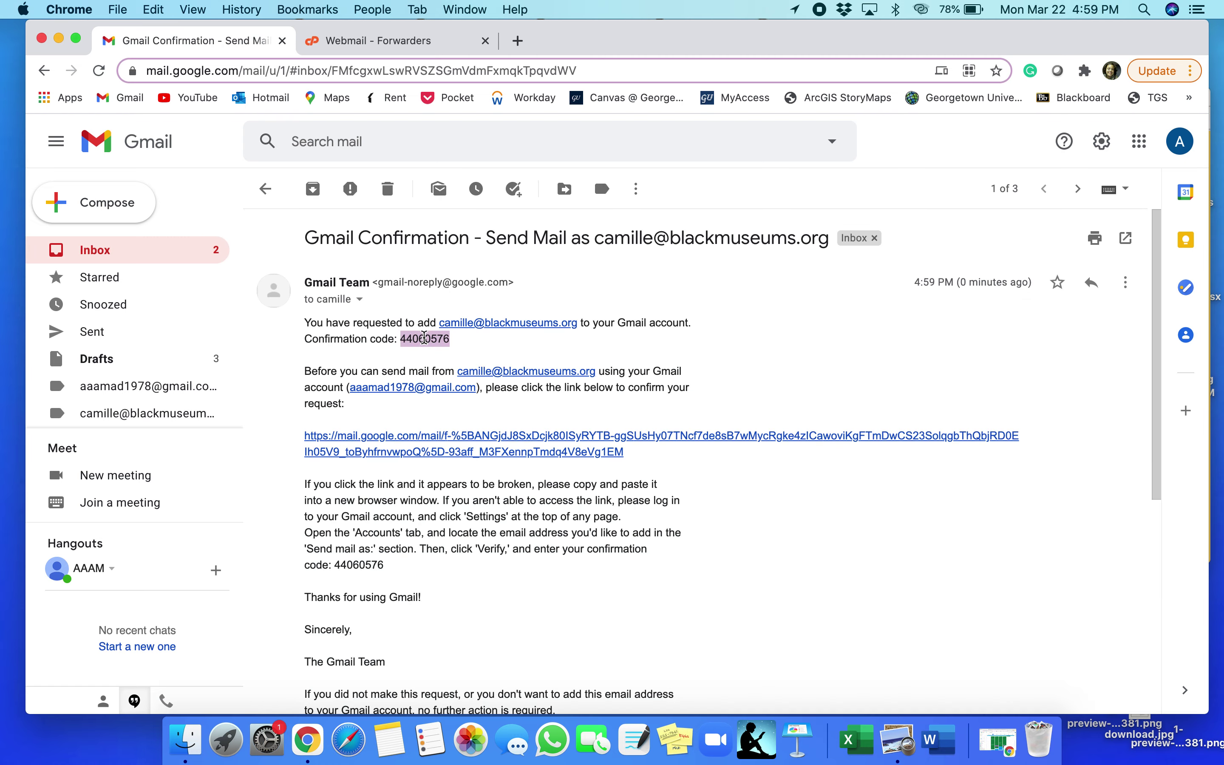
key("ctrl+Up")
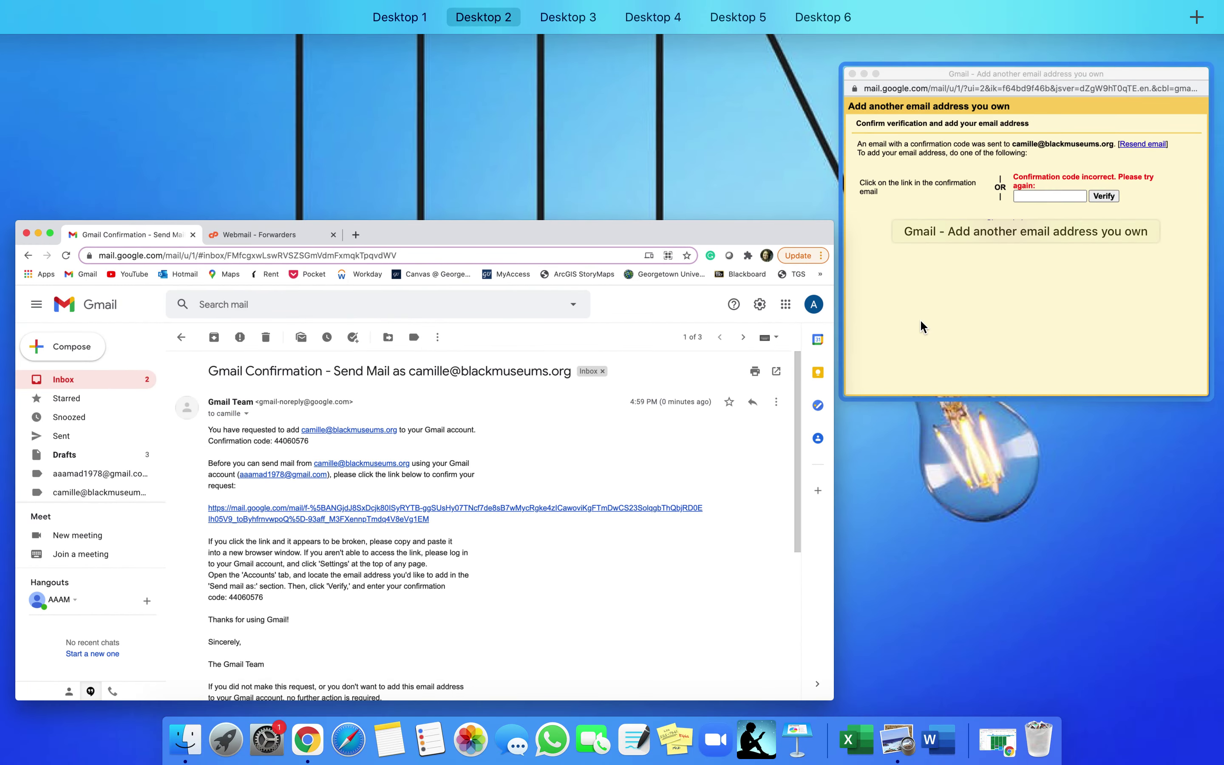
left_click(931, 268)
key("super+v")
key("super+space")
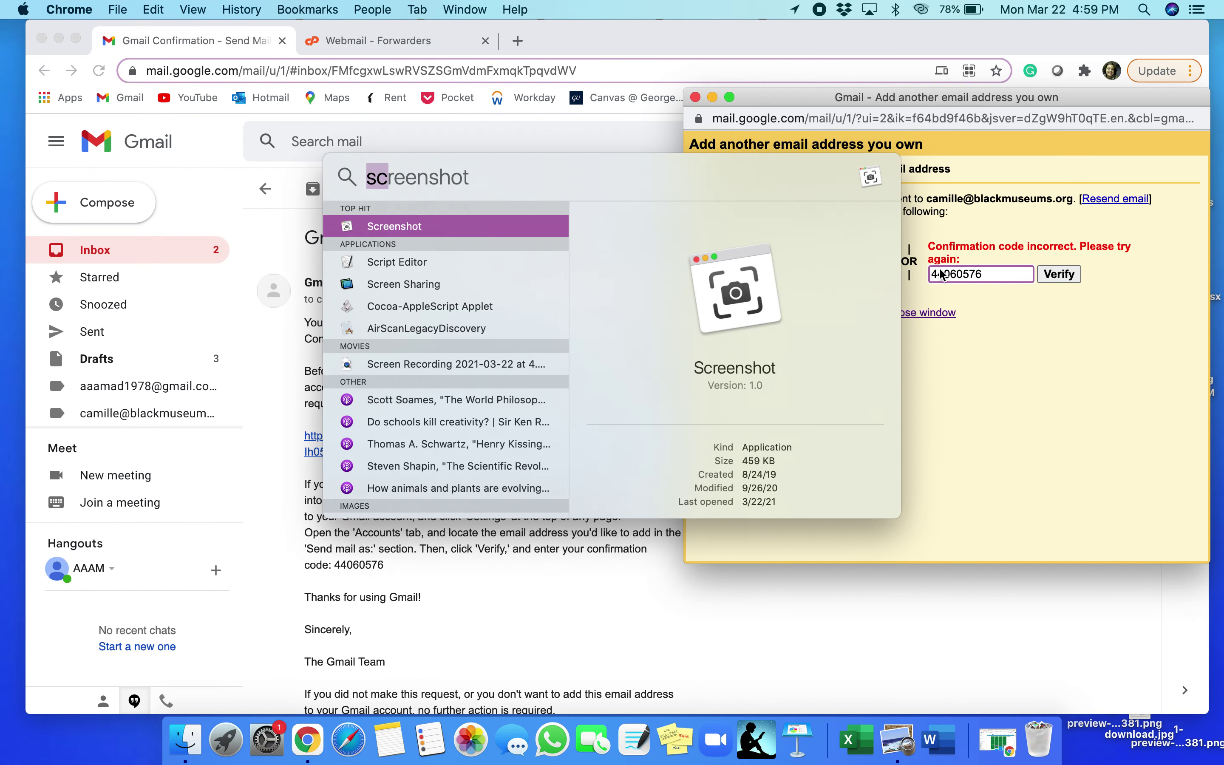
key("Escape")
left_click(1057, 276)
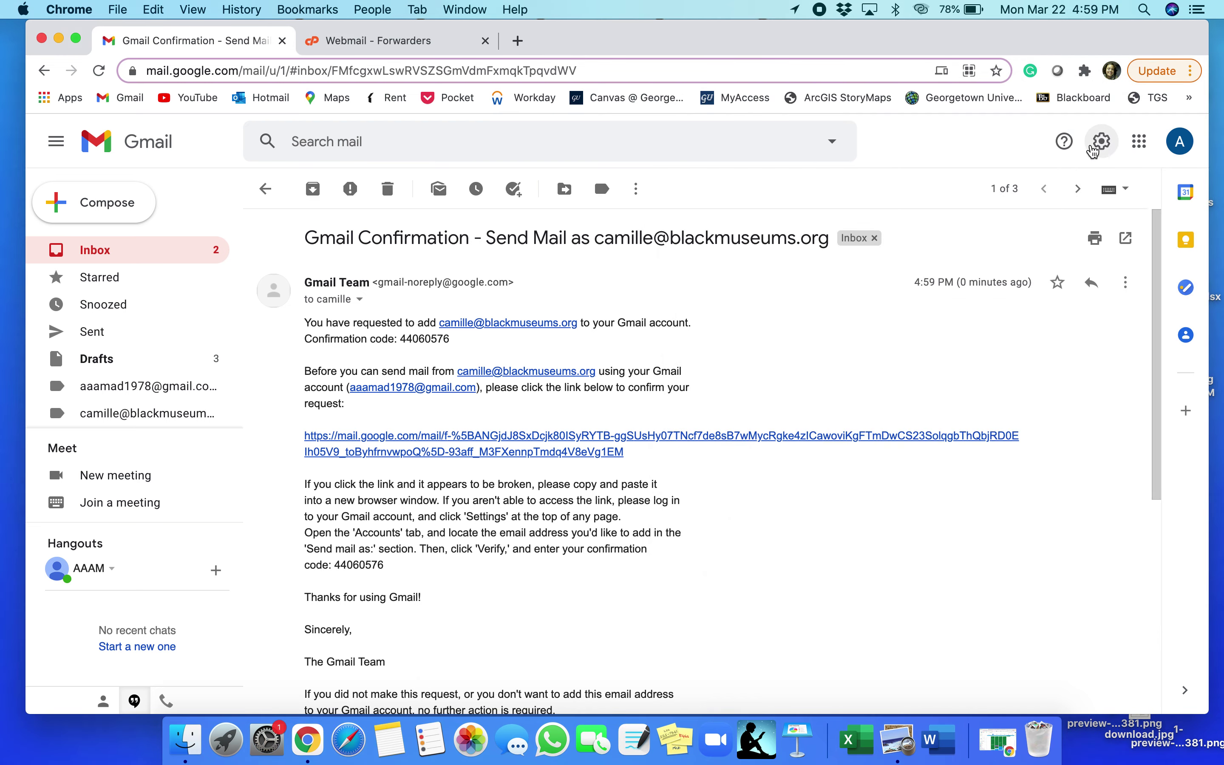
left_click(1104, 144)
Review the Send mail as list under Accounts and Import and open the default address's details
left_click(1025, 229)
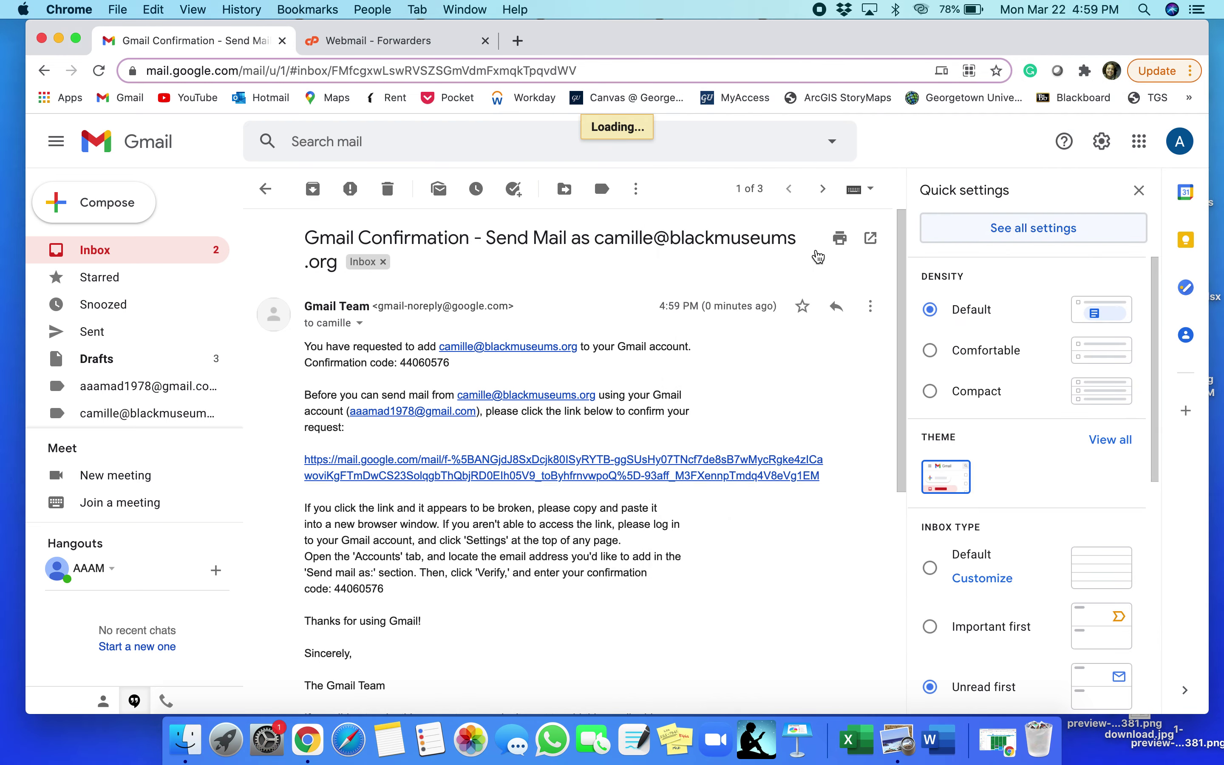
left_click(474, 224)
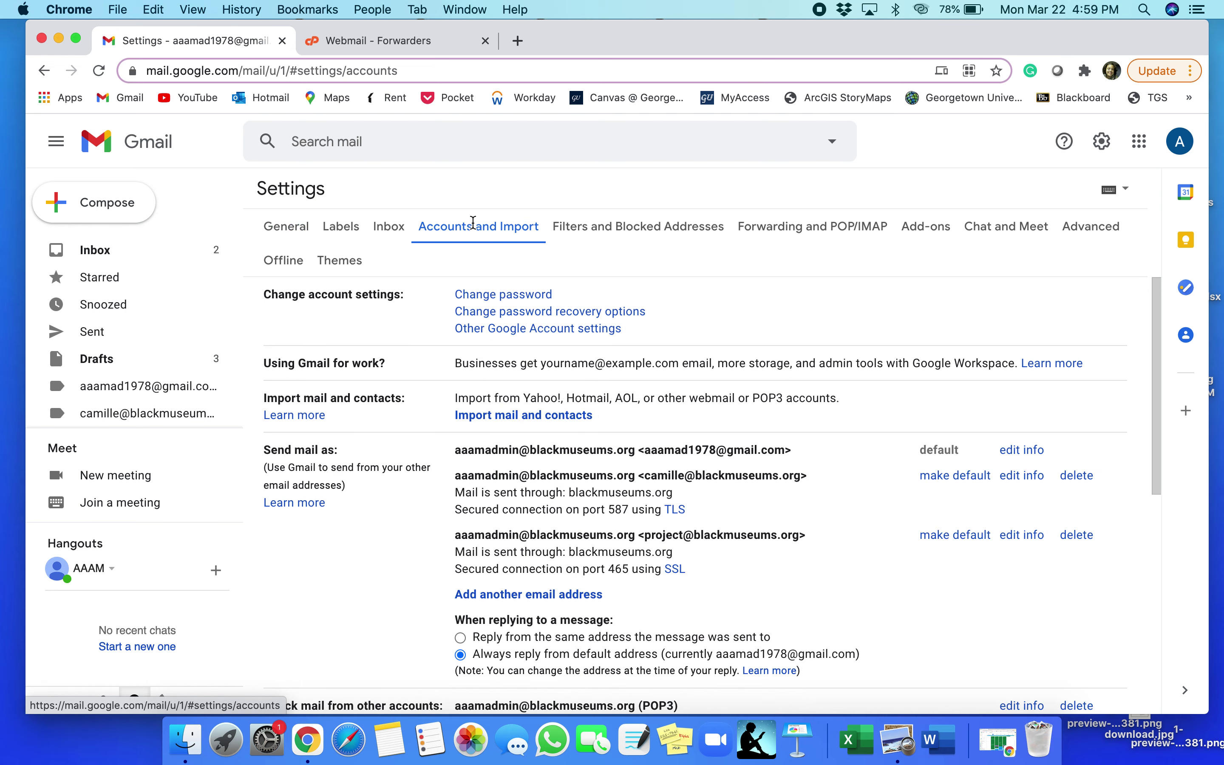
scroll(602, 383, "down", 5)
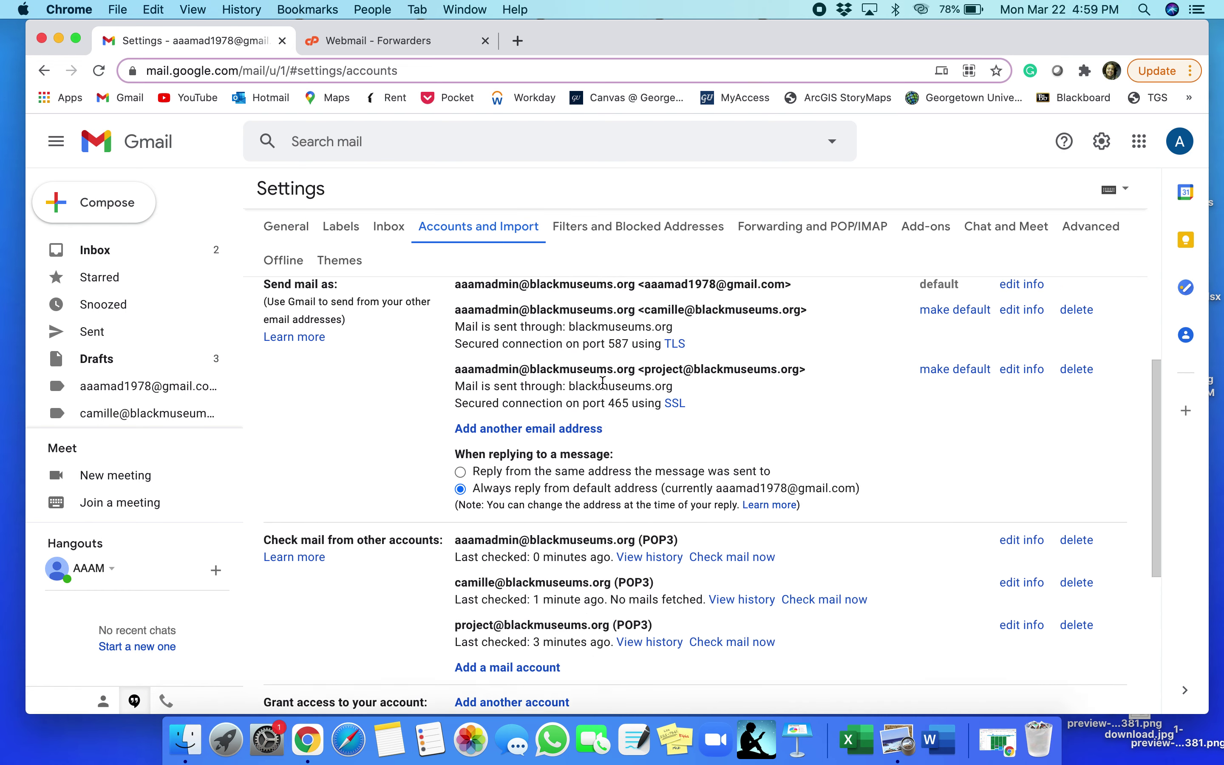
scroll(603, 383, "up", 3)
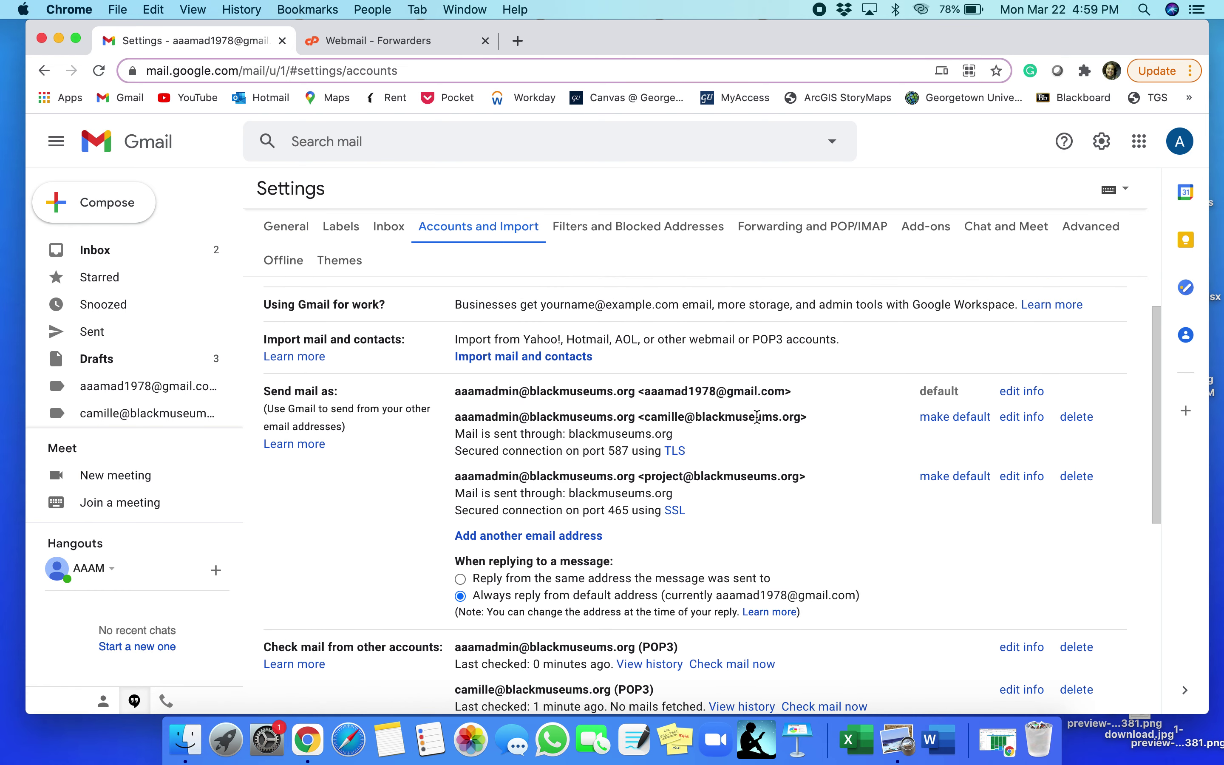
scroll(792, 443, "down", 1)
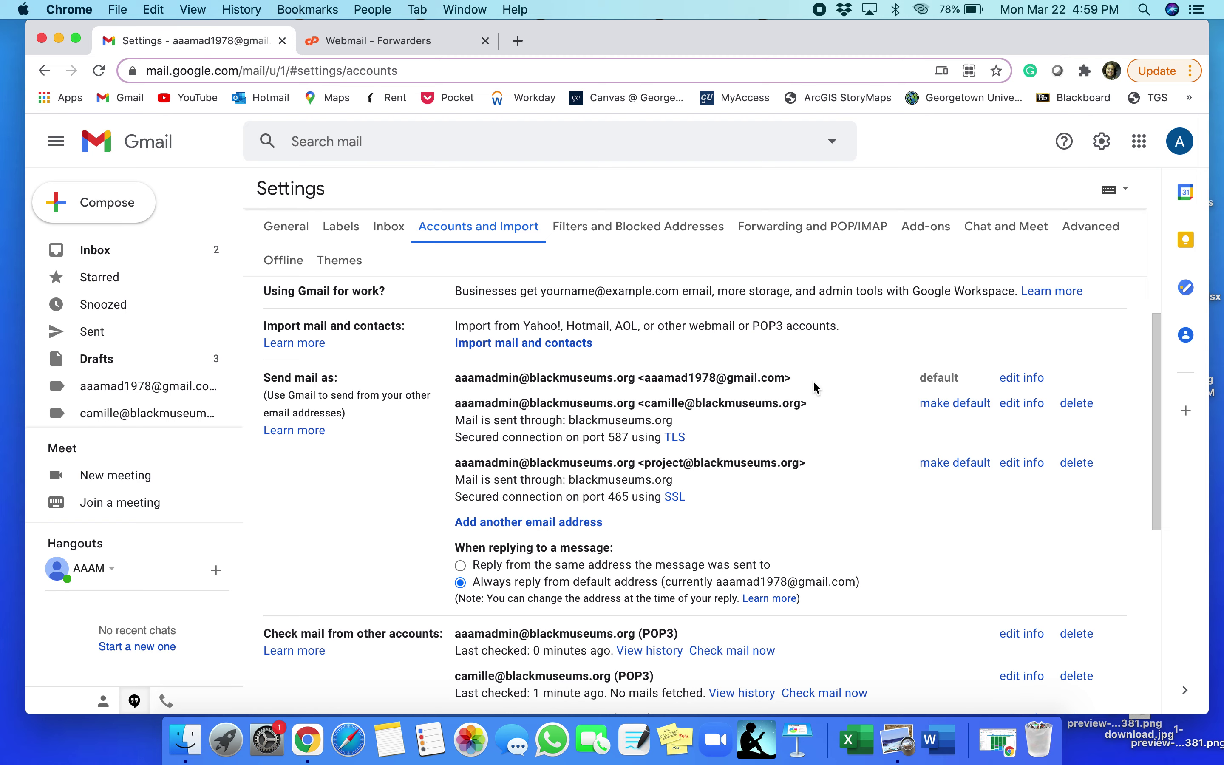
left_click(1026, 378)
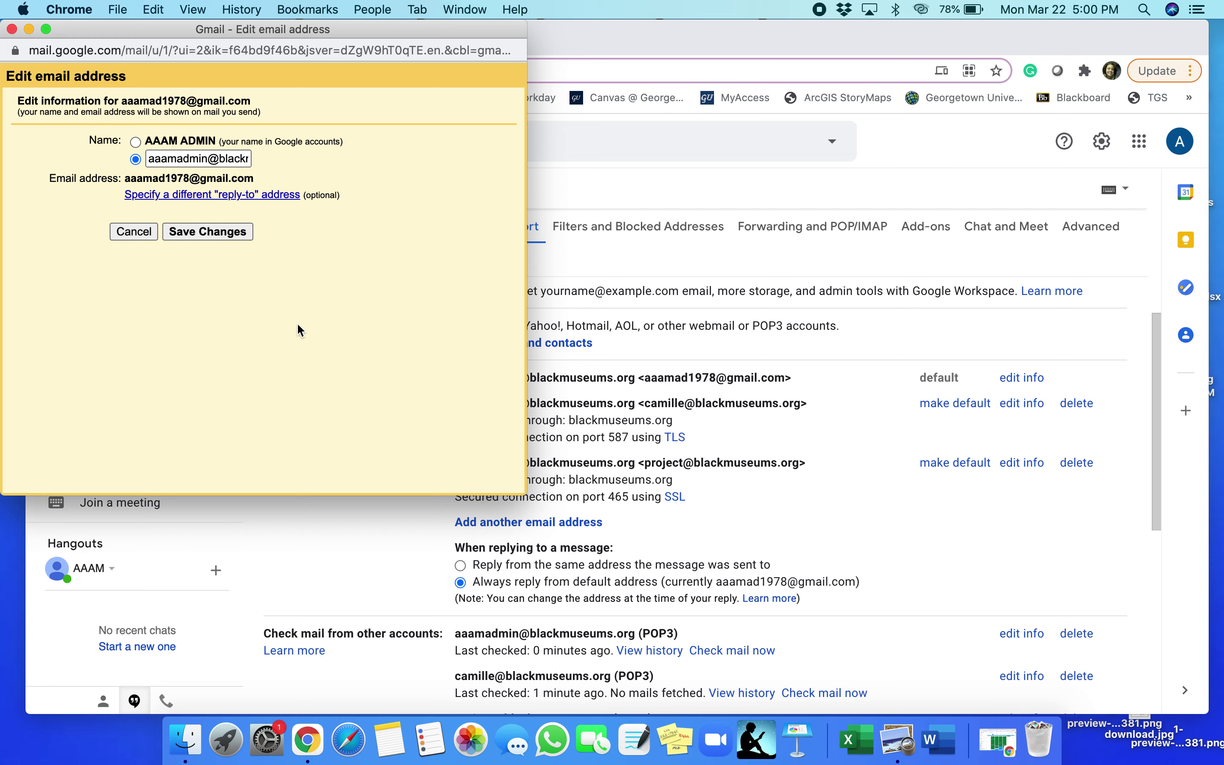
left_click(12, 29)
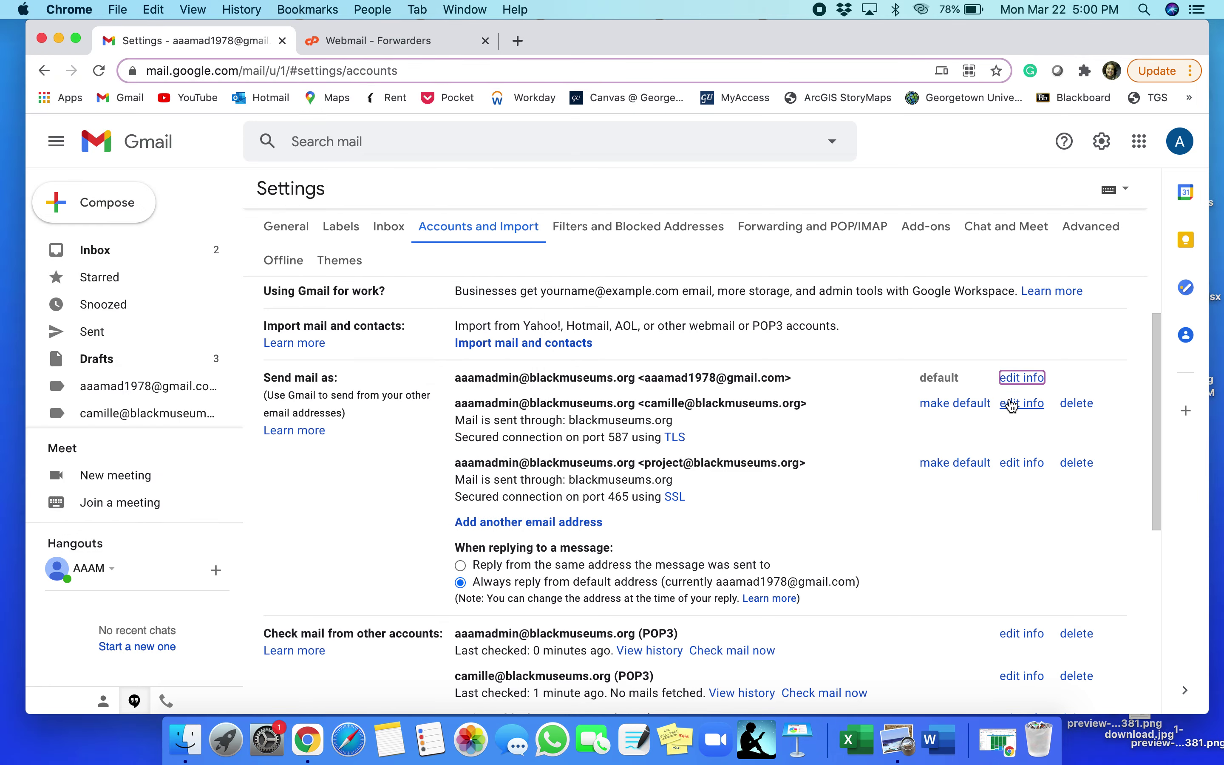
left_click(1014, 404)
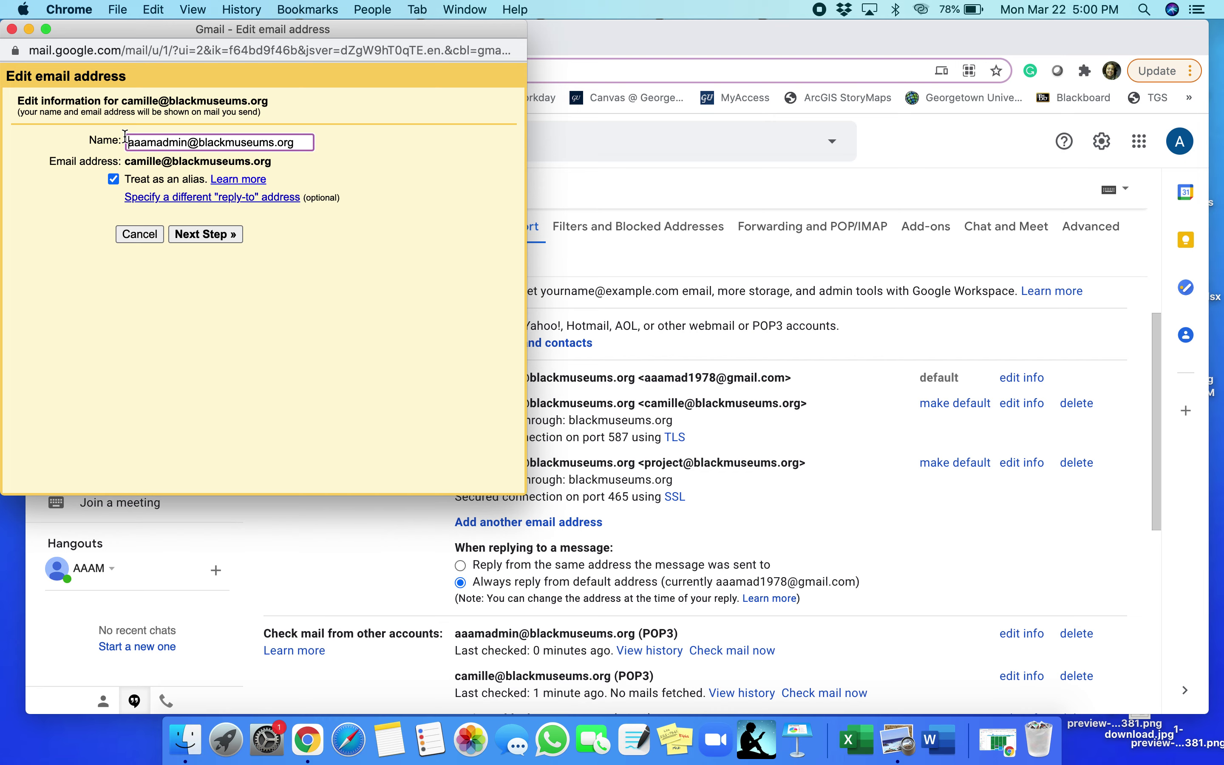
left_click(12, 29)
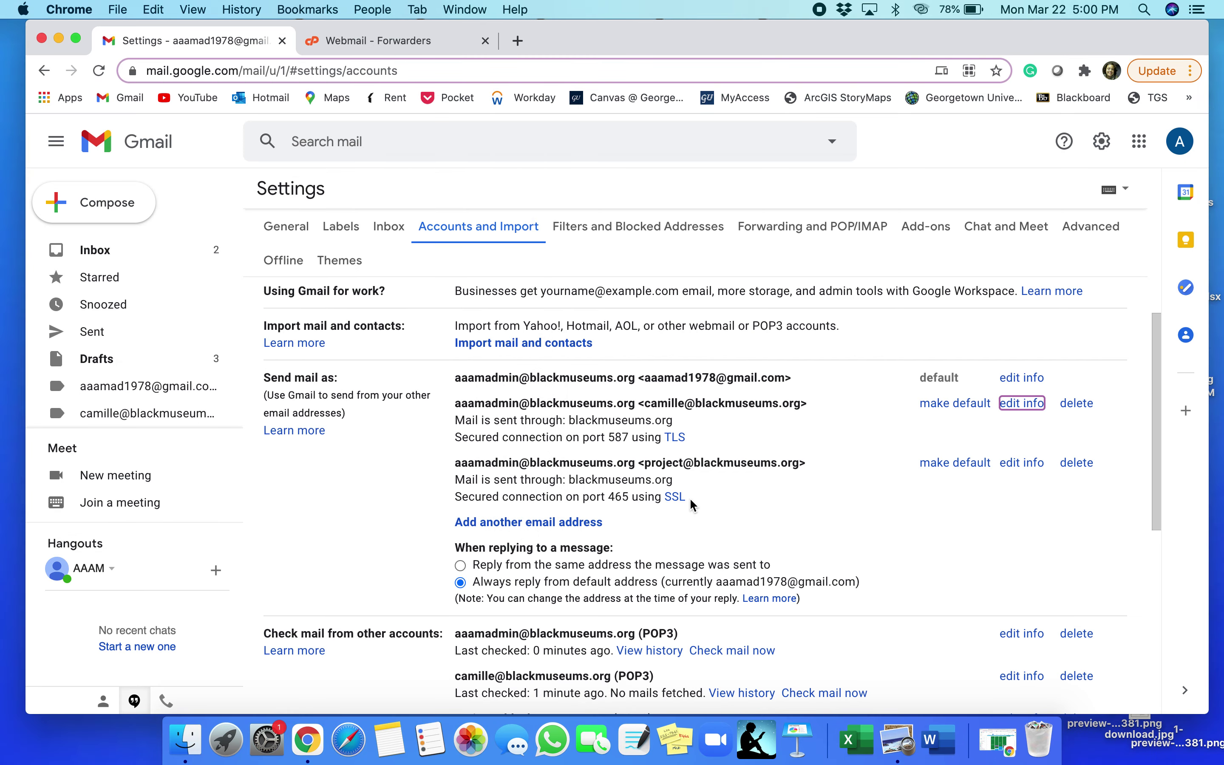
scroll(945, 507, "down", 5)
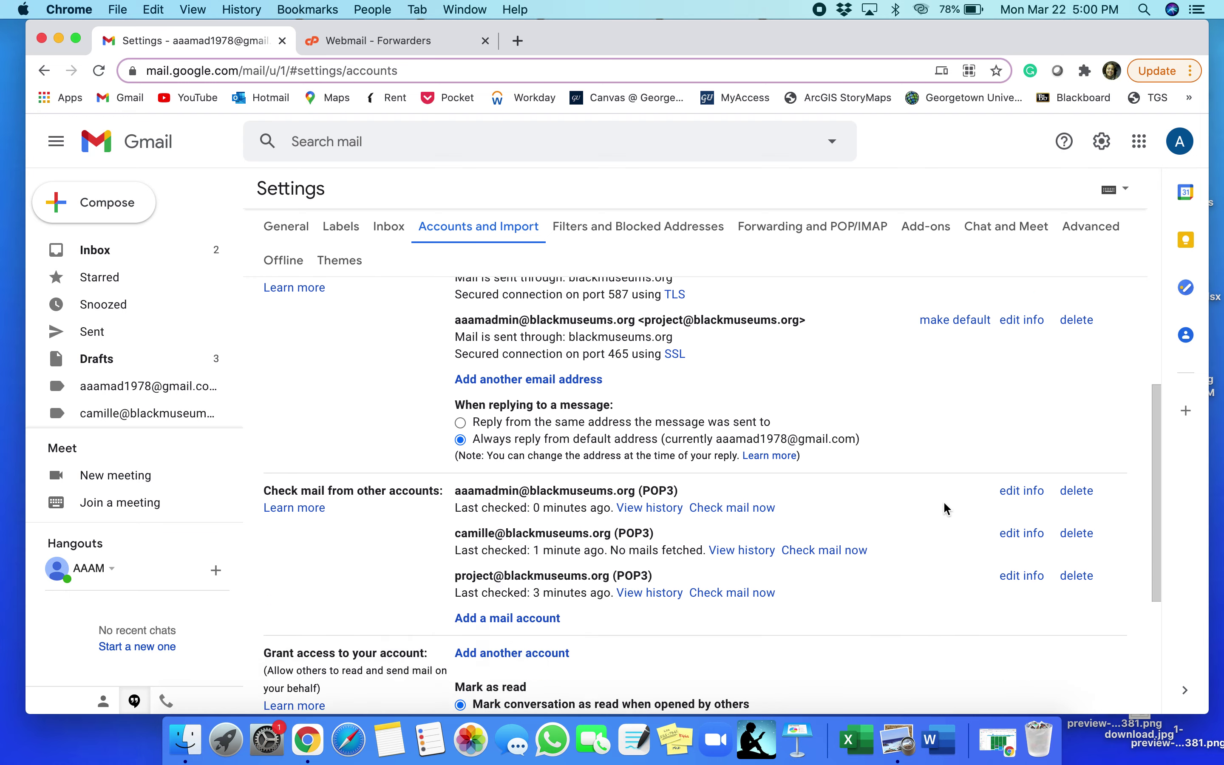
scroll(946, 507, "up", 7)
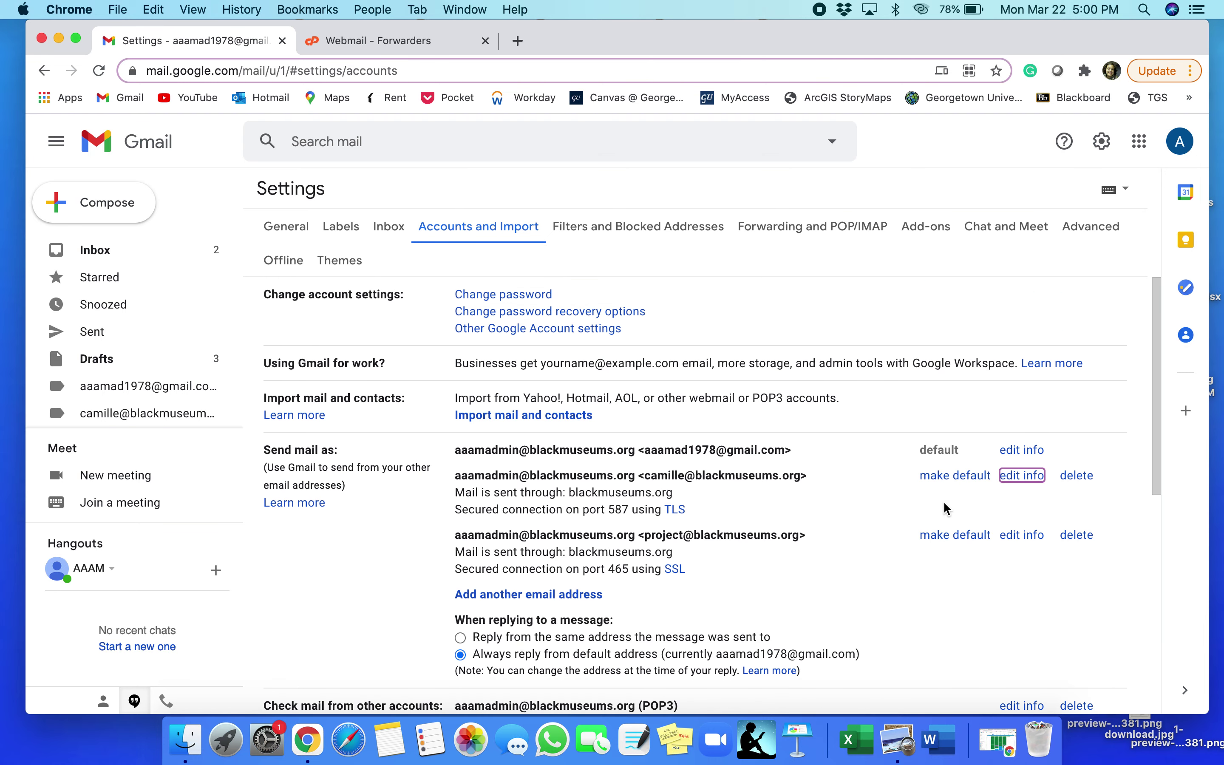